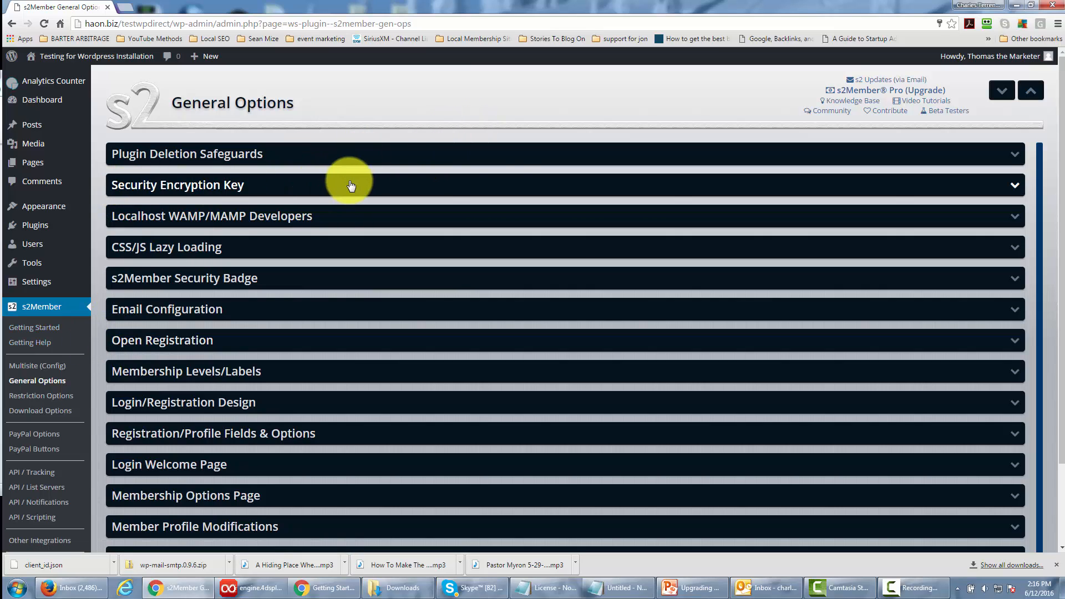
- Expand Plugin Deletion Safeguards, then auto-generate a Security Encryption Key and copy it to the clipboard
click(499, 161)
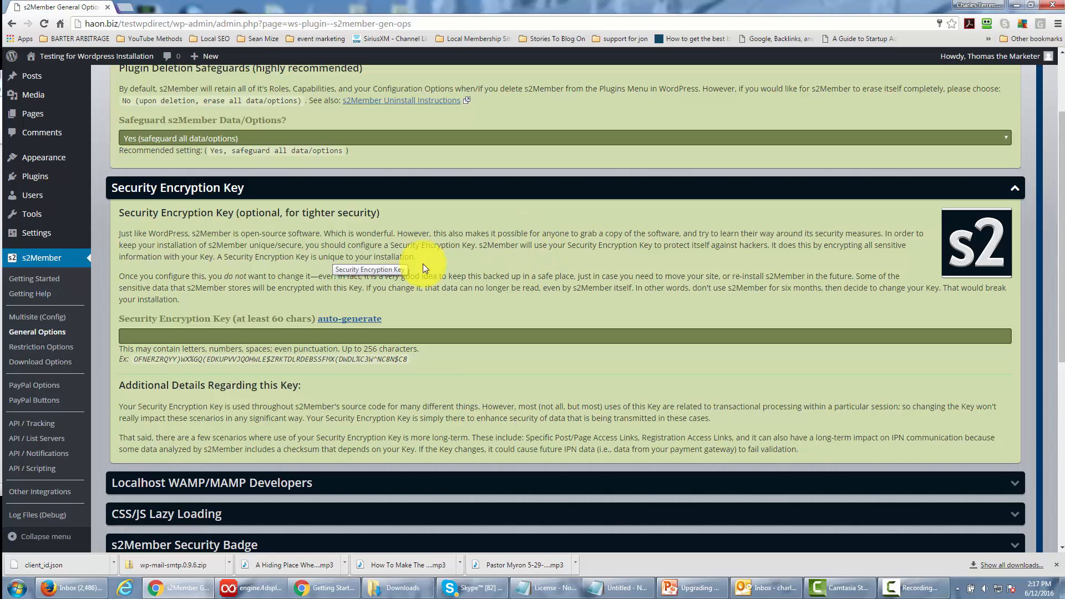
click(347, 322)
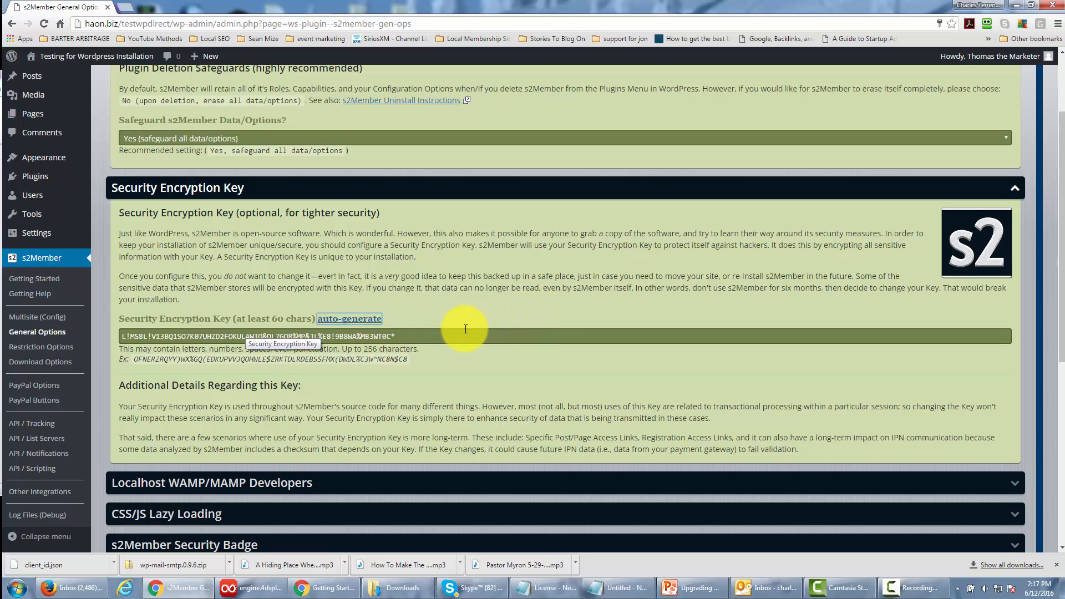
drag(407, 336, 108, 335)
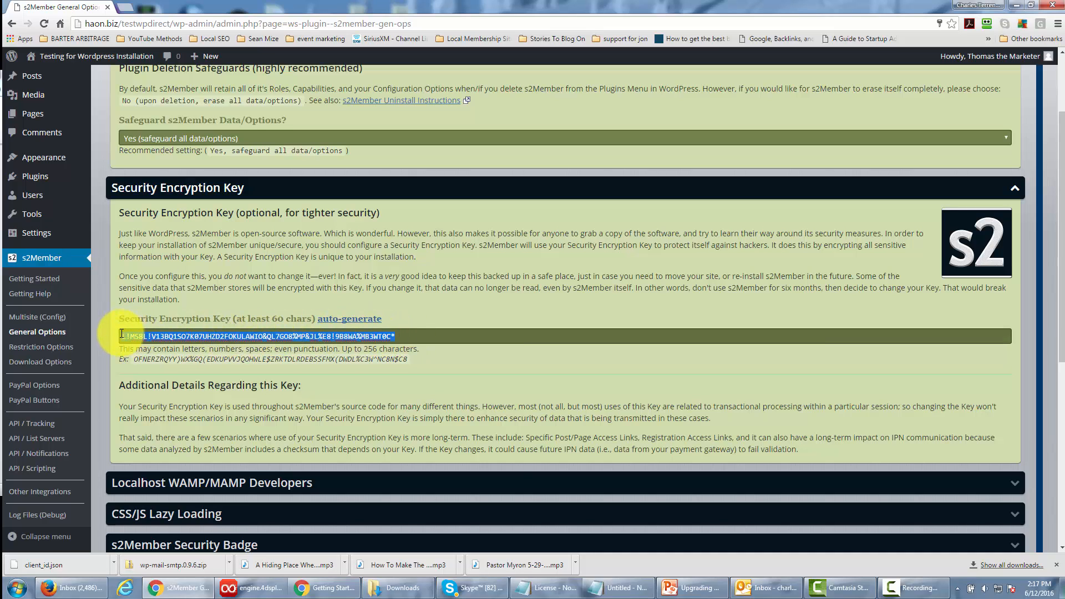
right_click(174, 335)
click(205, 355)
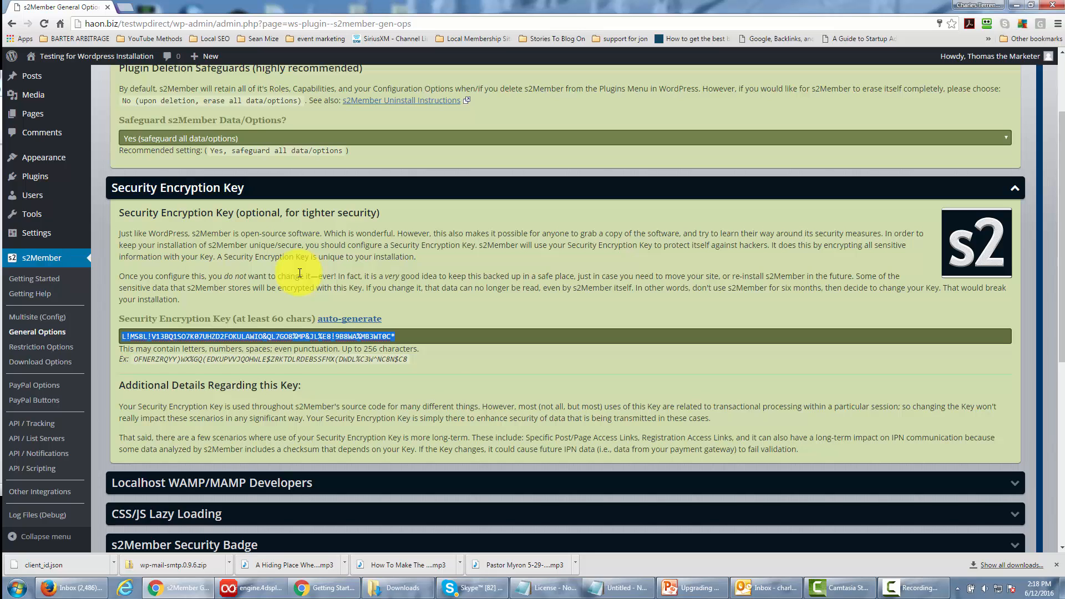
click(707, 188)
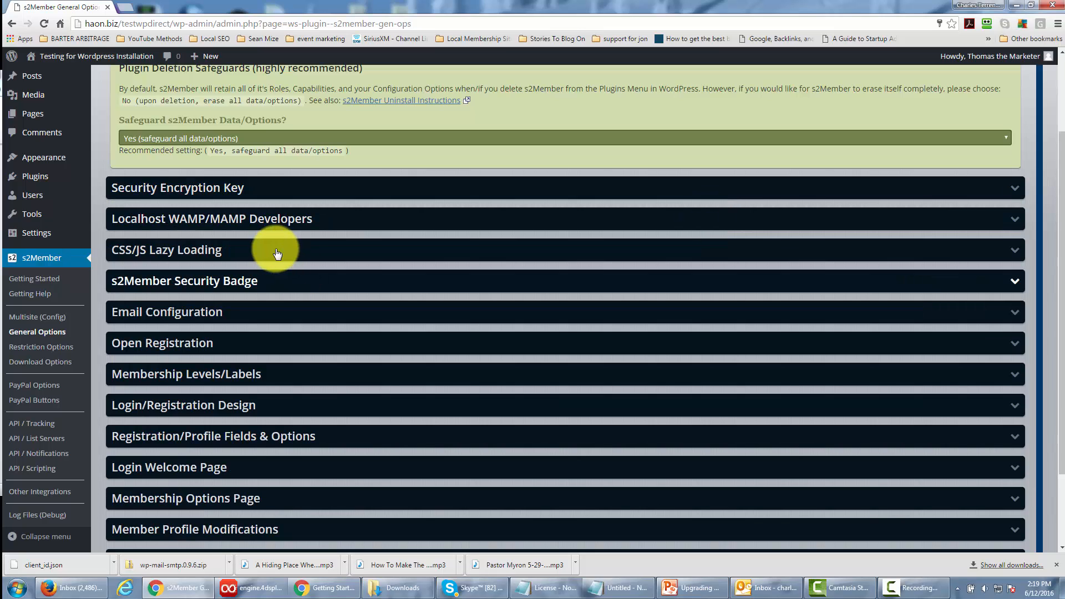
- Review the Localhost WAMP/MAMP Developers and CSS/JS Lazy Loading sections, collapsing each one after viewing
click(1015, 219)
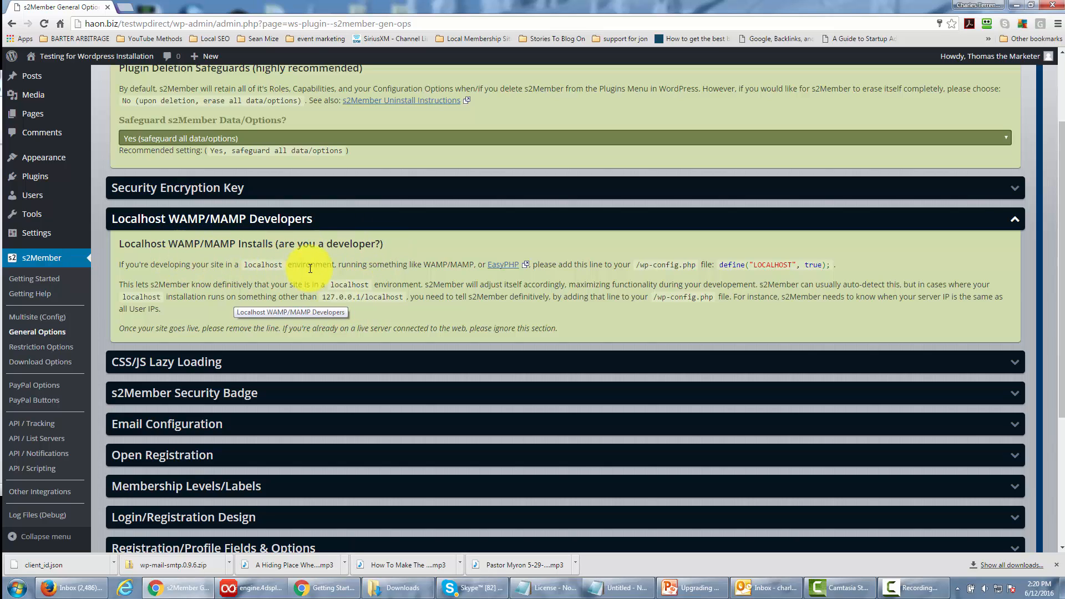
click(1015, 222)
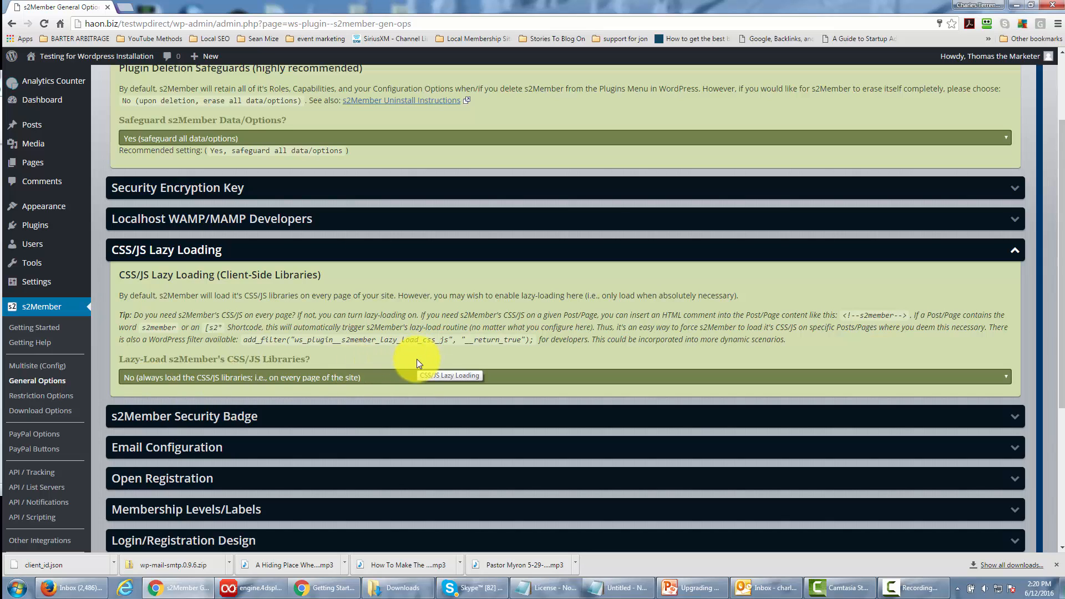
click(1011, 253)
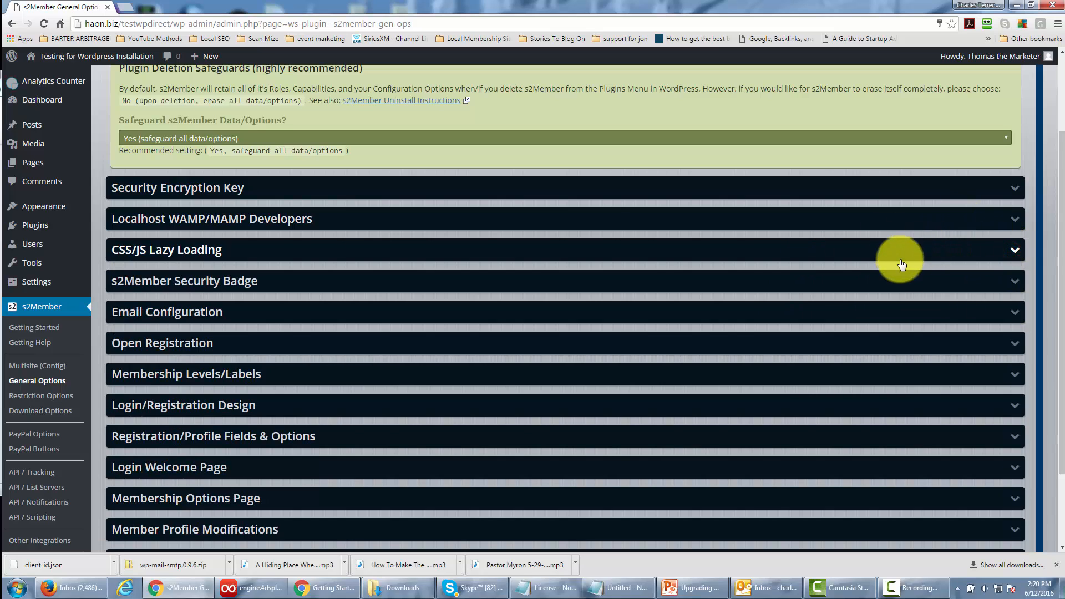
- Examine the Security Badge and footer configuration, including the badge status API option, and collapse the section
click(1012, 312)
click(1015, 313)
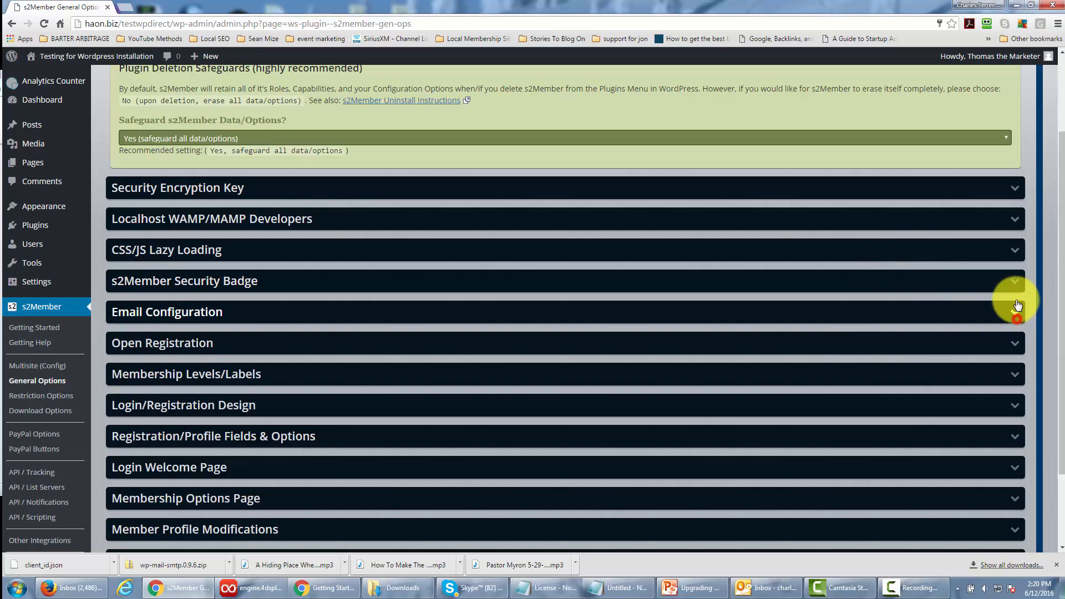
click(1013, 284)
scroll(624, 265, down, 2)
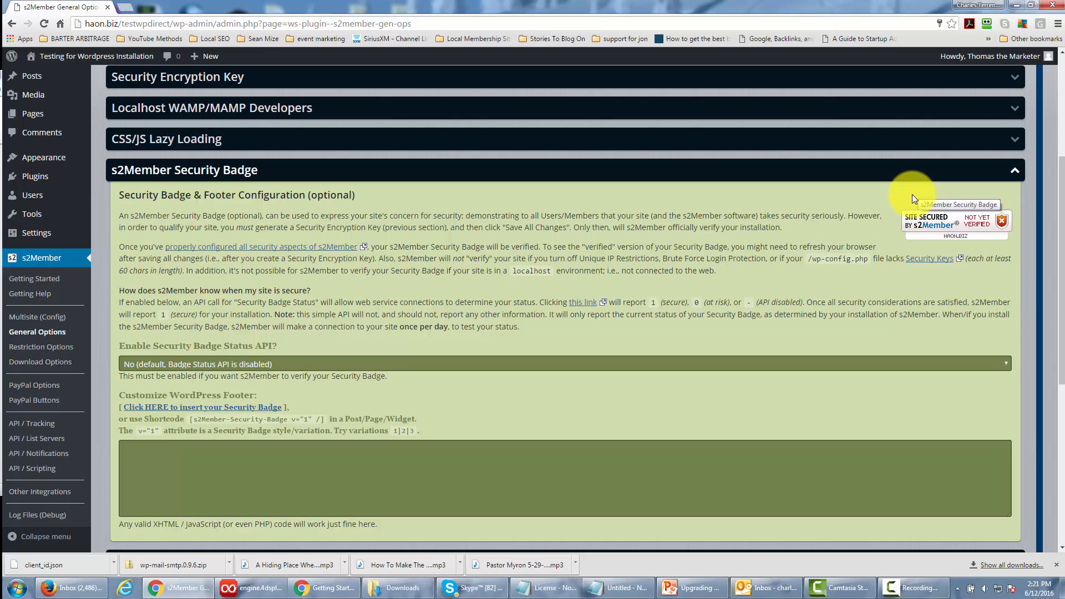
click(1015, 173)
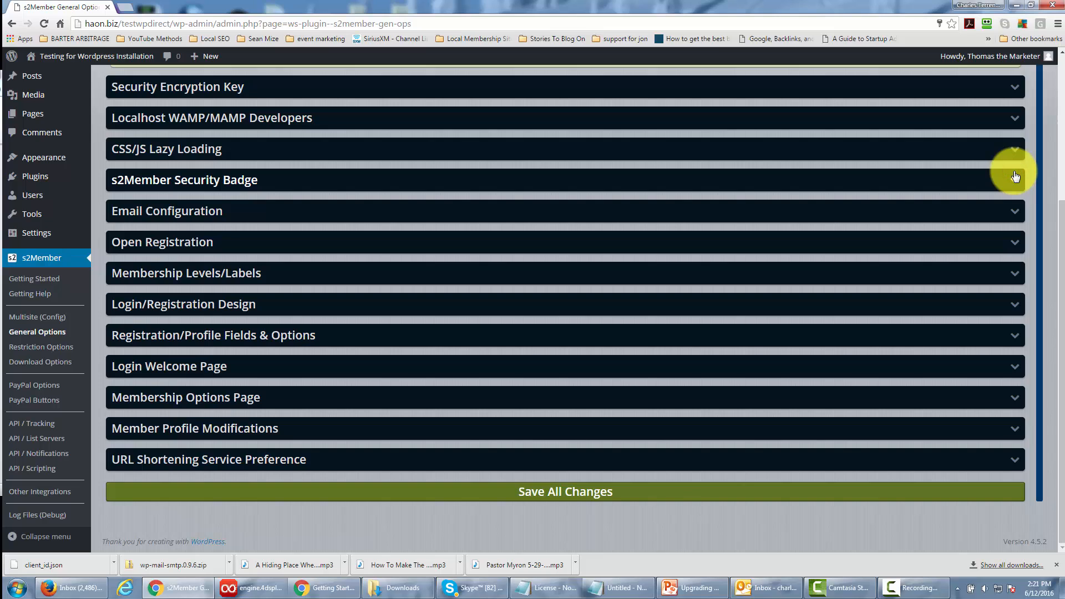
- In Email Configuration, try customizing New User Emails with s2Member and inspect the New User Email Message template
click(1014, 212)
scroll(651, 204, down, 1)
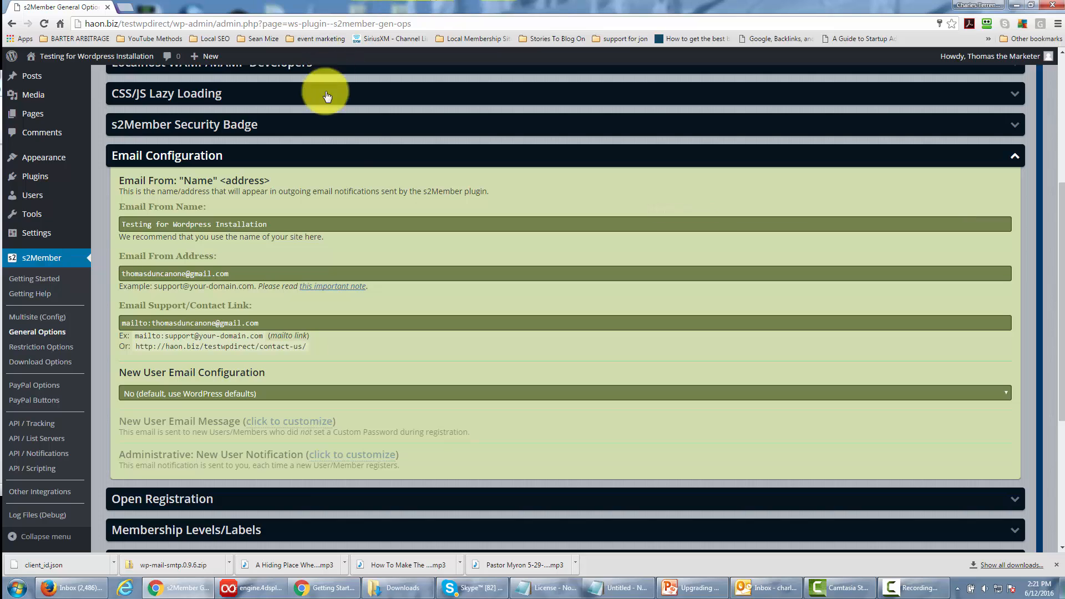
scroll(344, 168, down, 1)
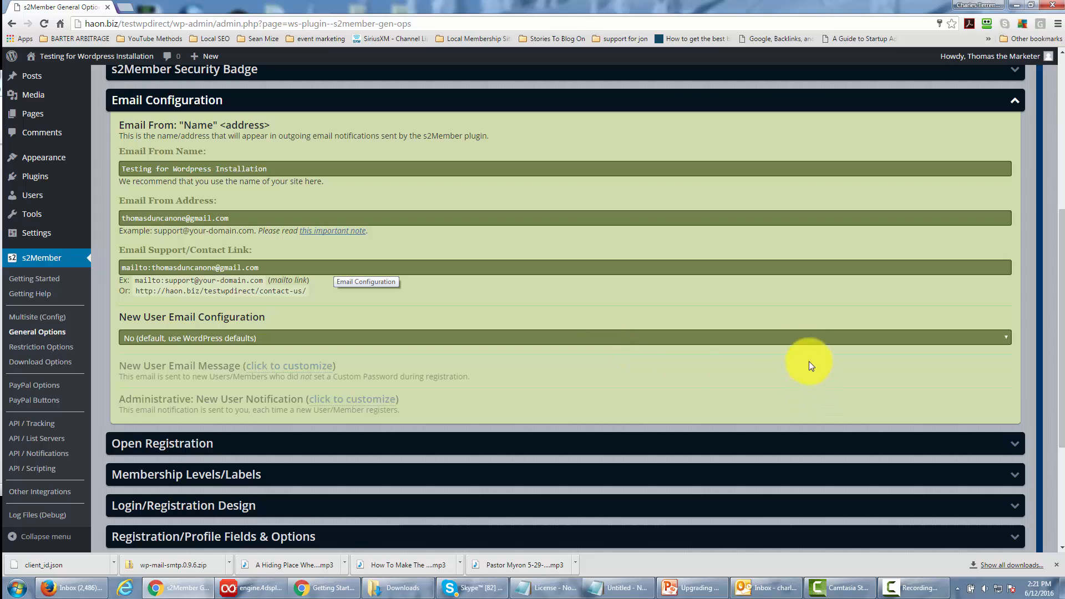
click(800, 344)
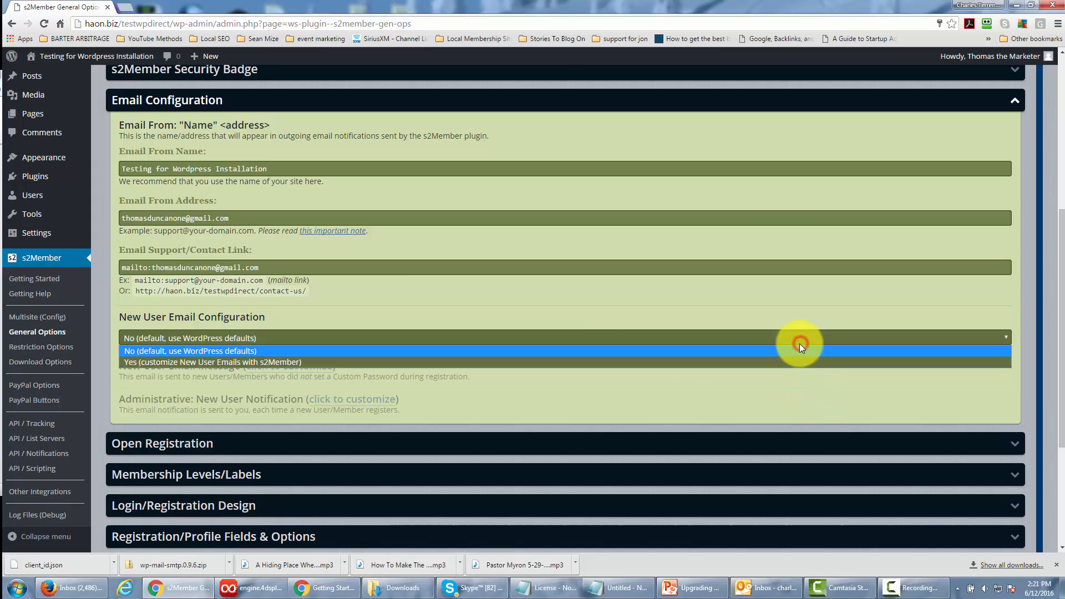
click(761, 364)
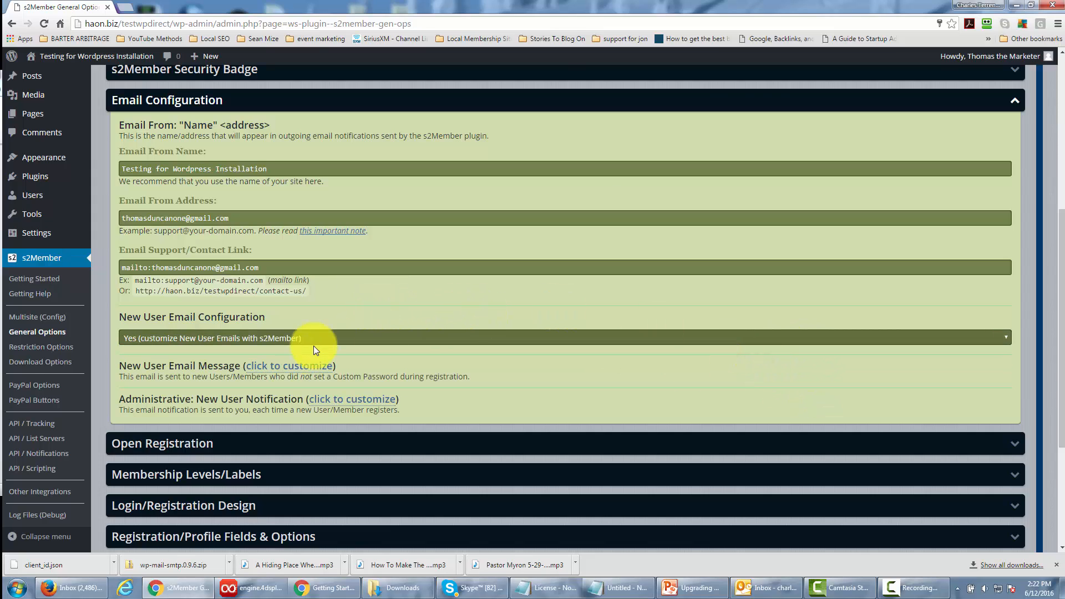
click(292, 367)
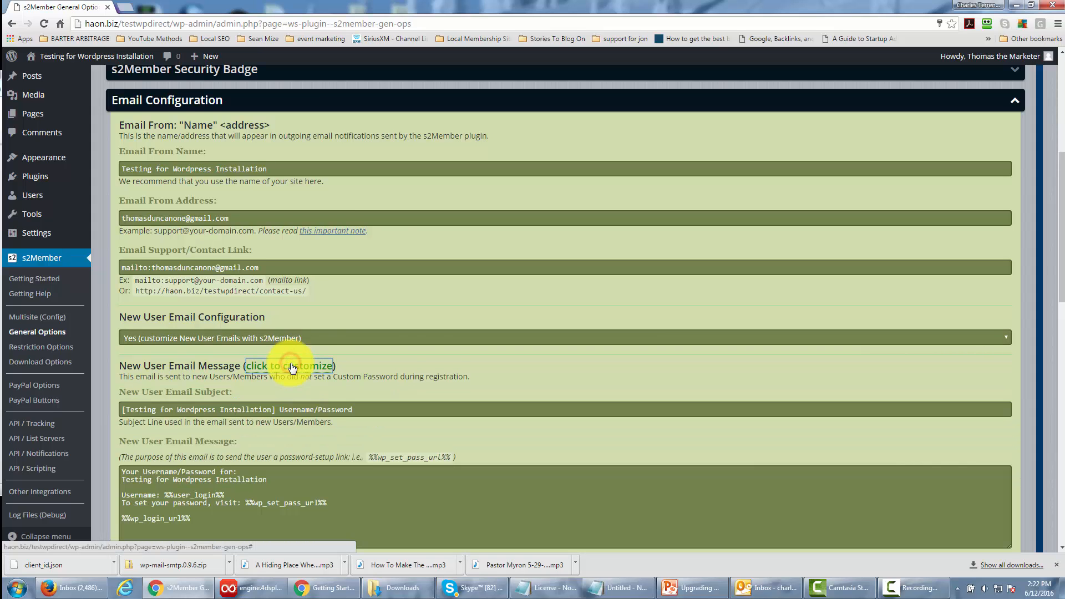
scroll(440, 361, down, 3)
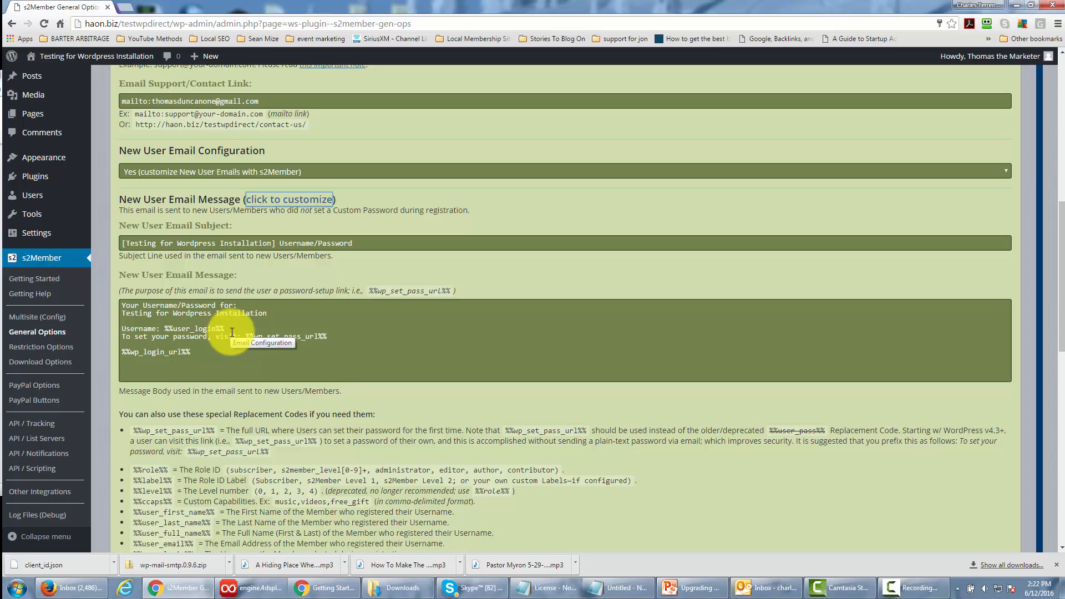
click(319, 198)
- Review the Open Registration option and the Membership Levels/Labels section, including the level labels and the force-labels setting
click(608, 275)
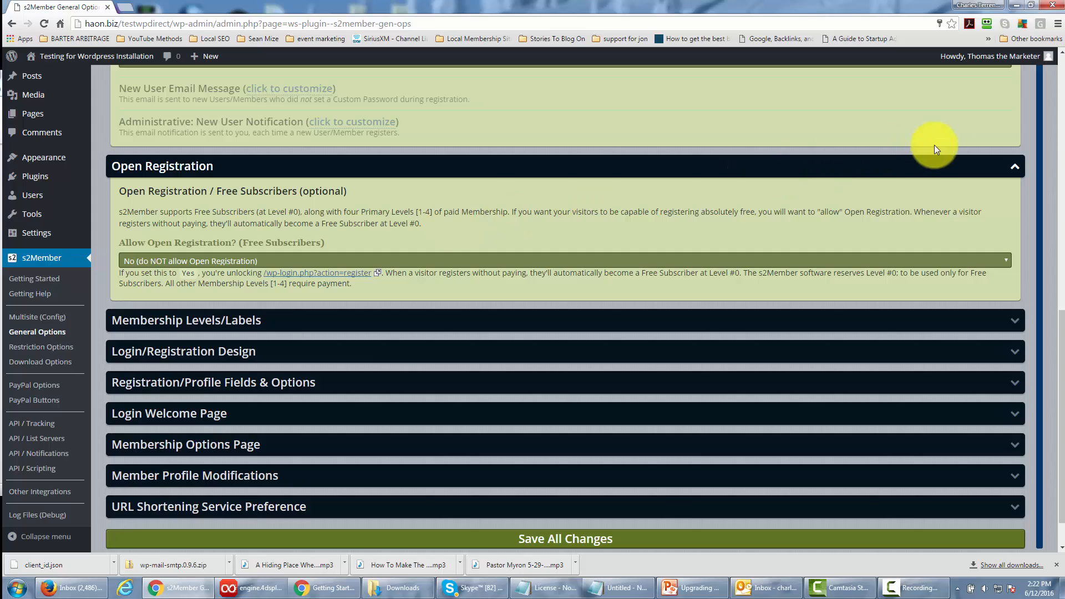
click(1016, 169)
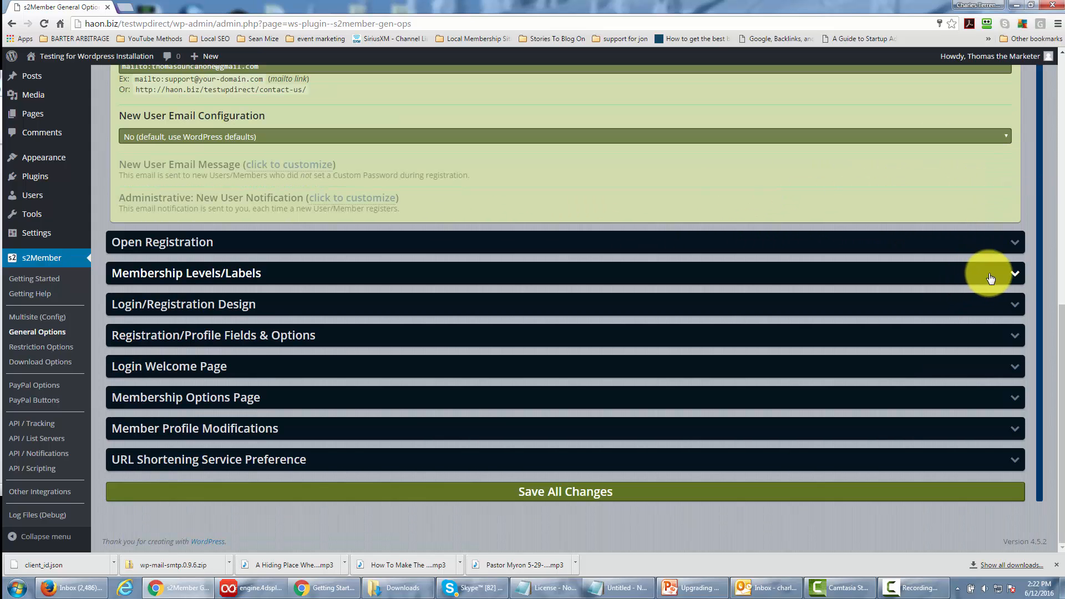
click(1018, 274)
scroll(546, 225, down, 2)
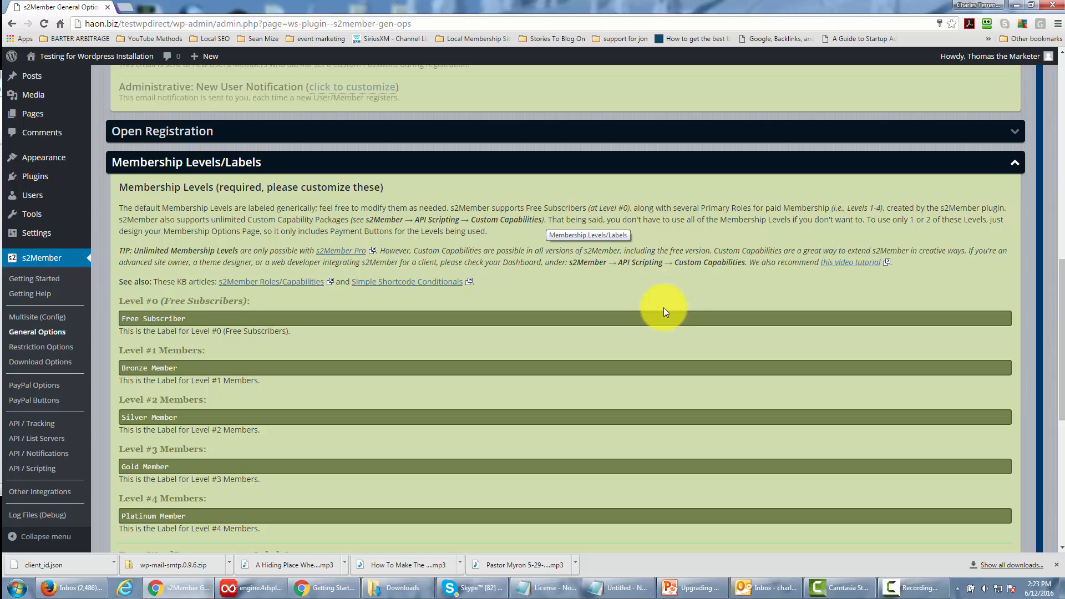
scroll(666, 316, down, 1)
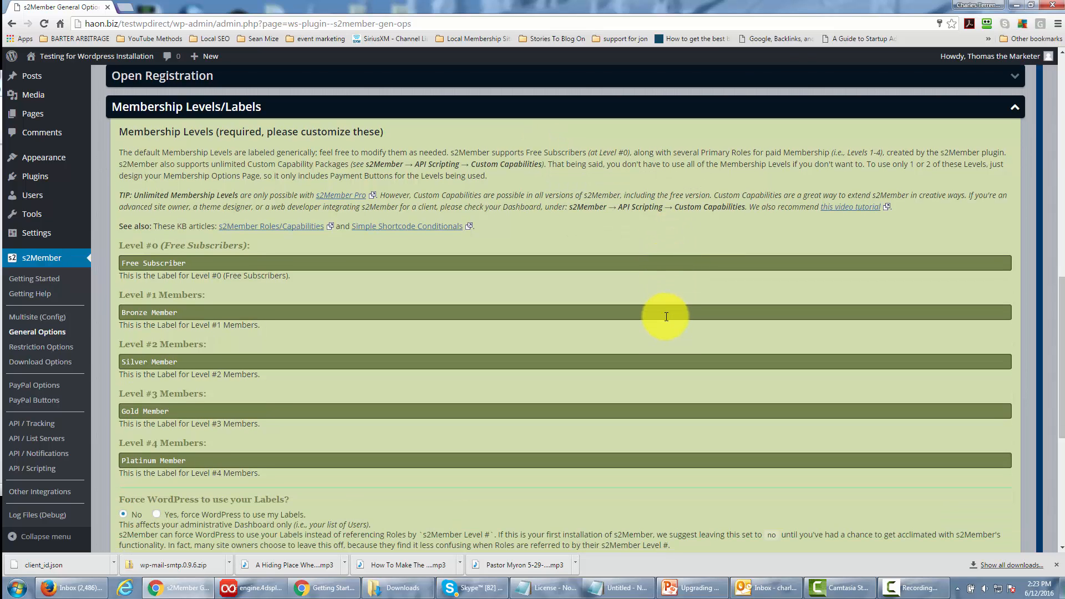
scroll(666, 317, down, 3)
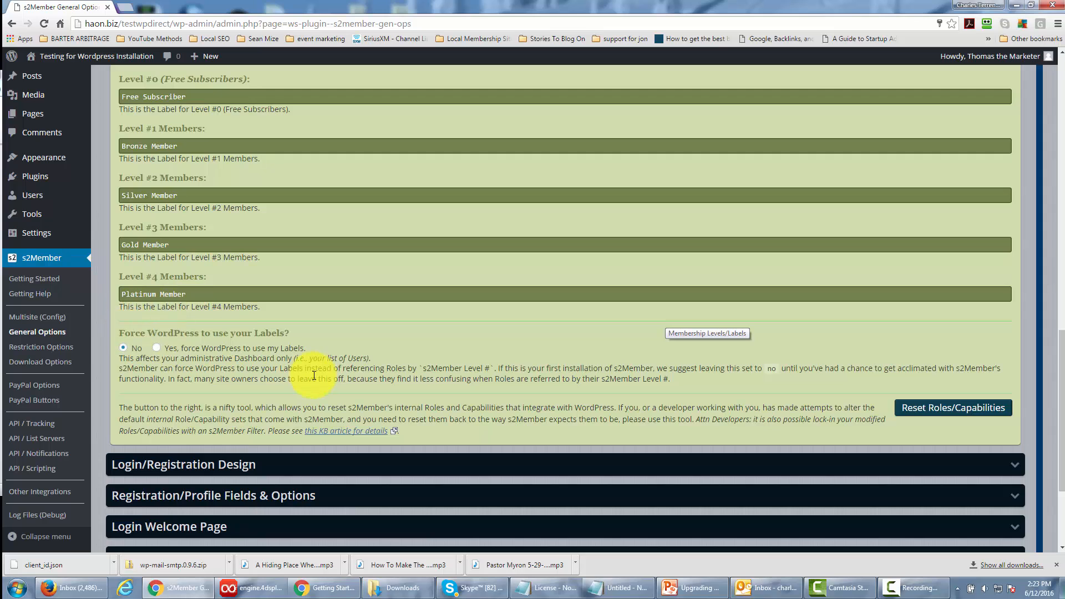
scroll(677, 385, down, 2)
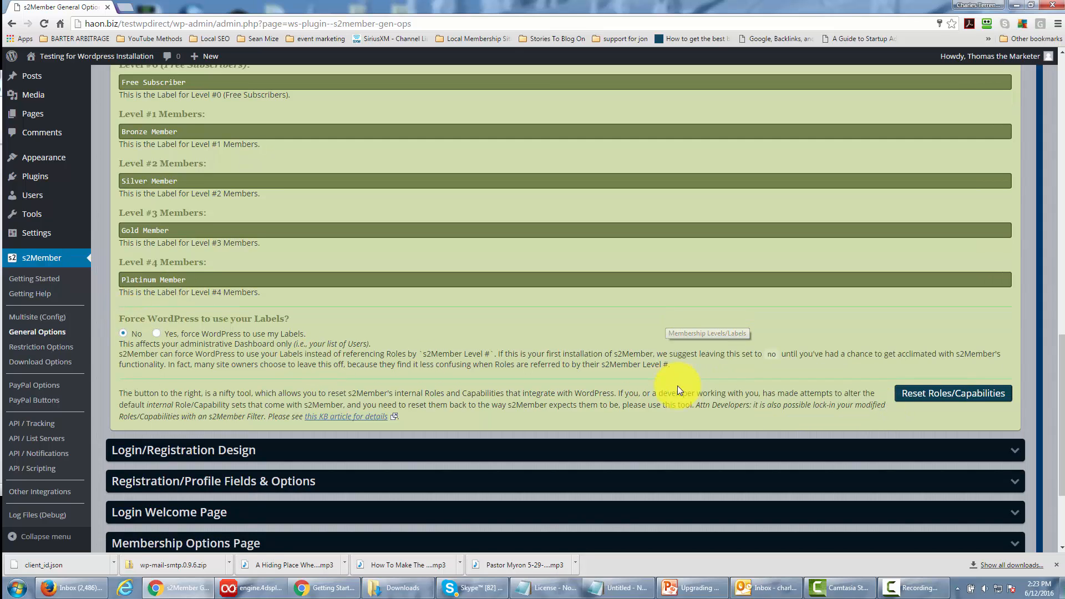
scroll(677, 385, down, 2)
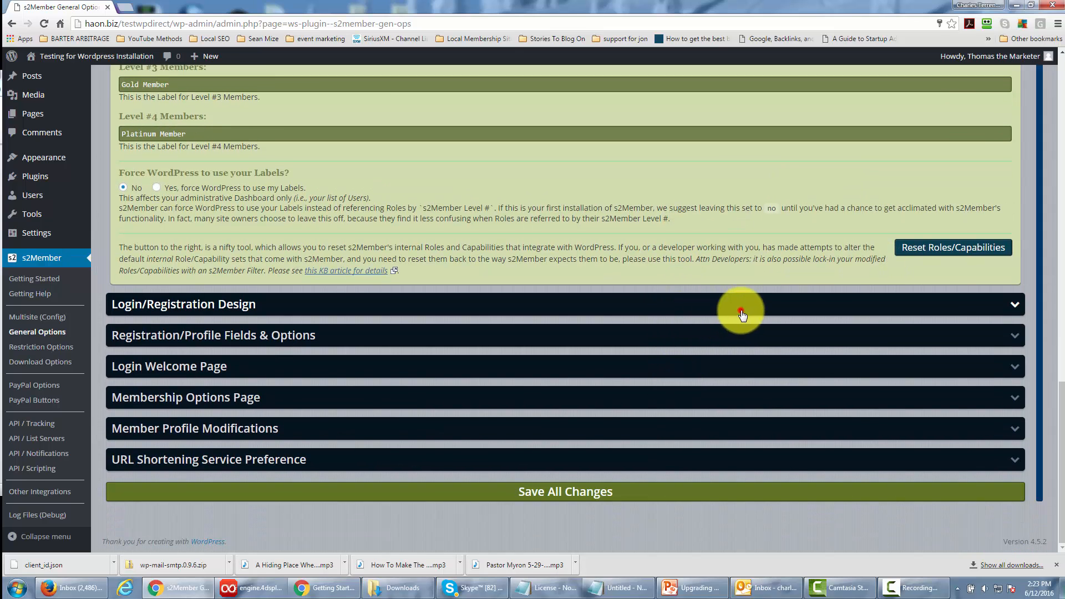
- Open Login/Registration Design and review its page customization, font and background settings
click(741, 313)
scroll(658, 273, down, 2)
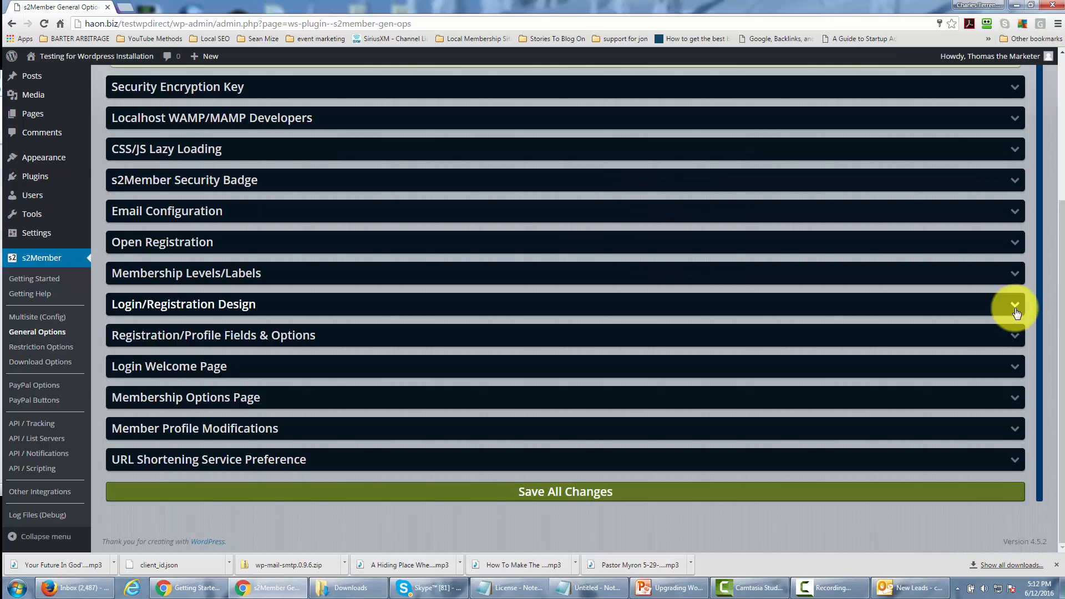
click(1015, 307)
scroll(555, 250, down, 3)
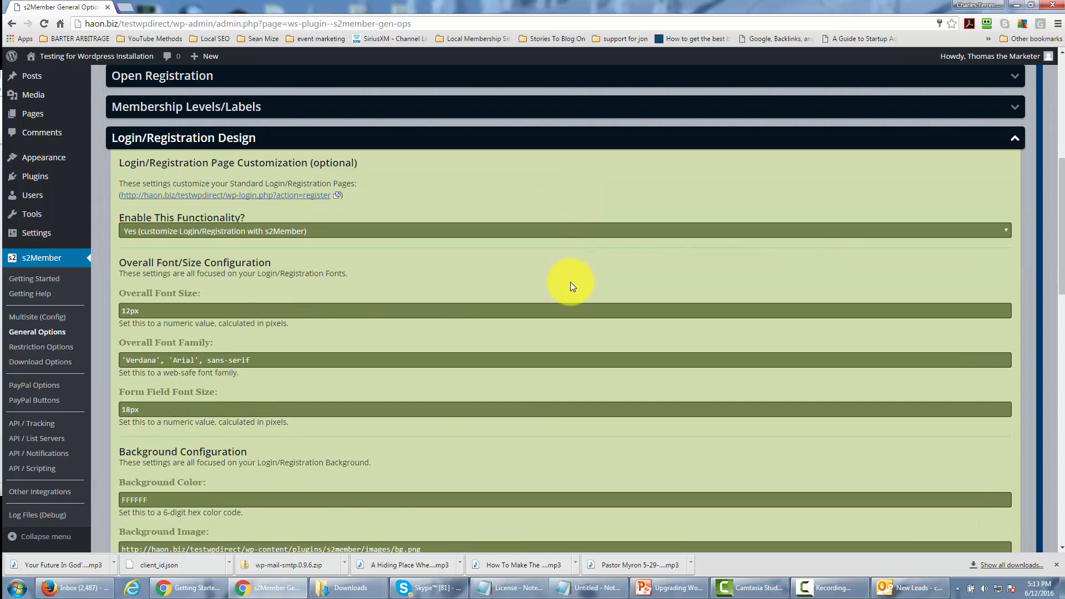
scroll(571, 282, down, 1)
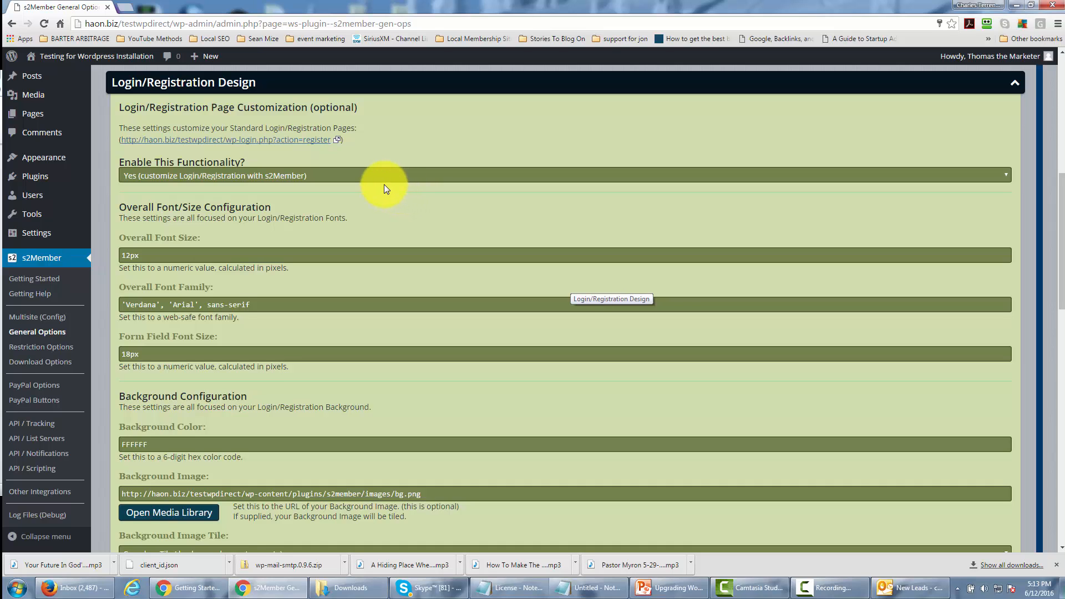
scroll(384, 184, down, 4)
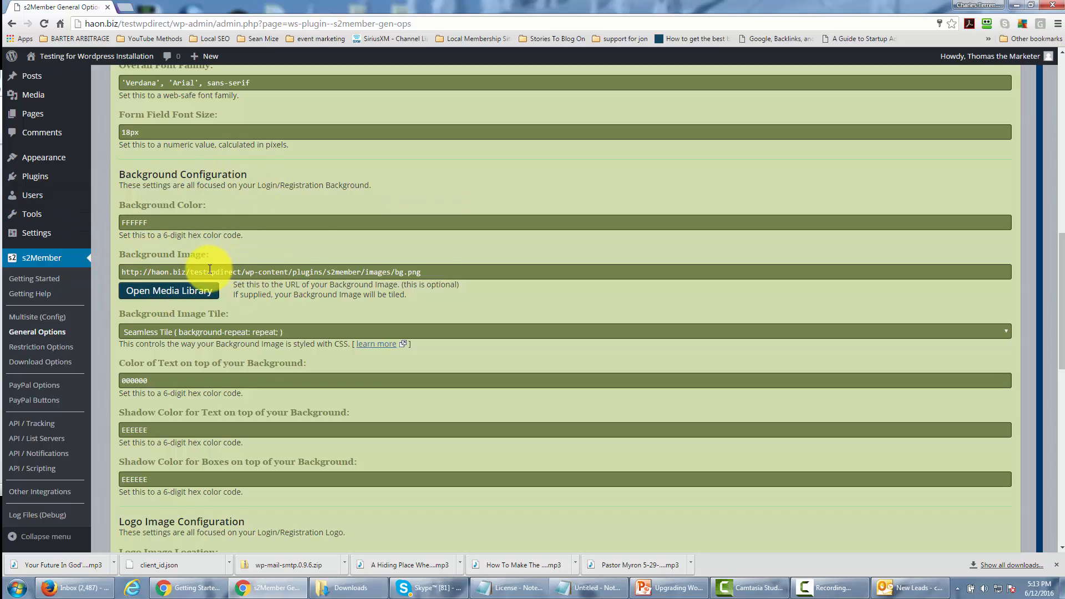
- Inspect the Background Image and Logo Image Location URLs, highlighting each, and return to Background Configuration
drag(431, 274, 120, 264)
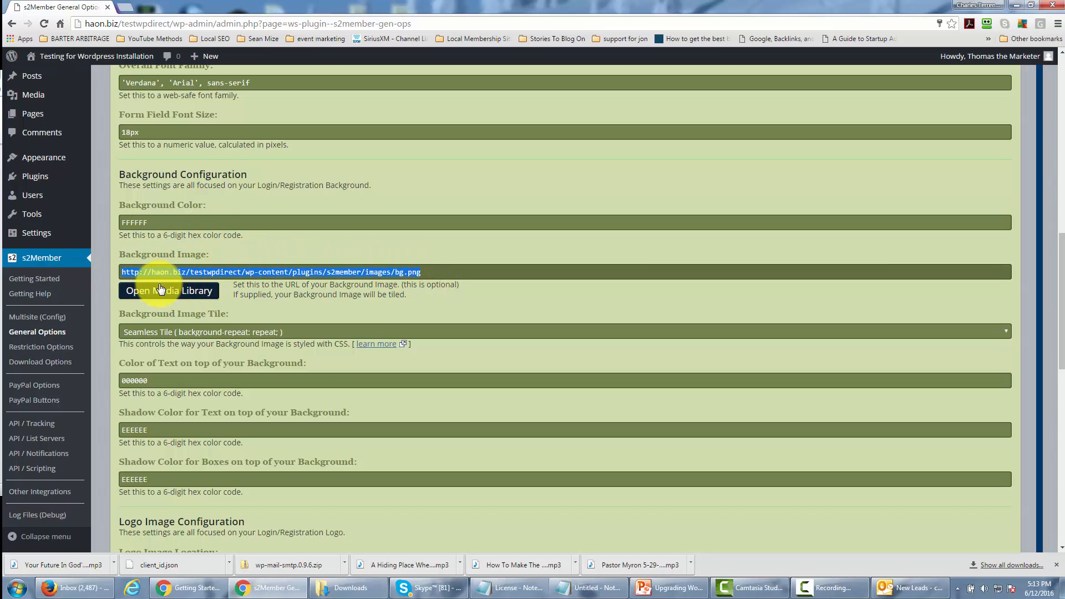
click(123, 271)
drag(123, 272, 440, 278)
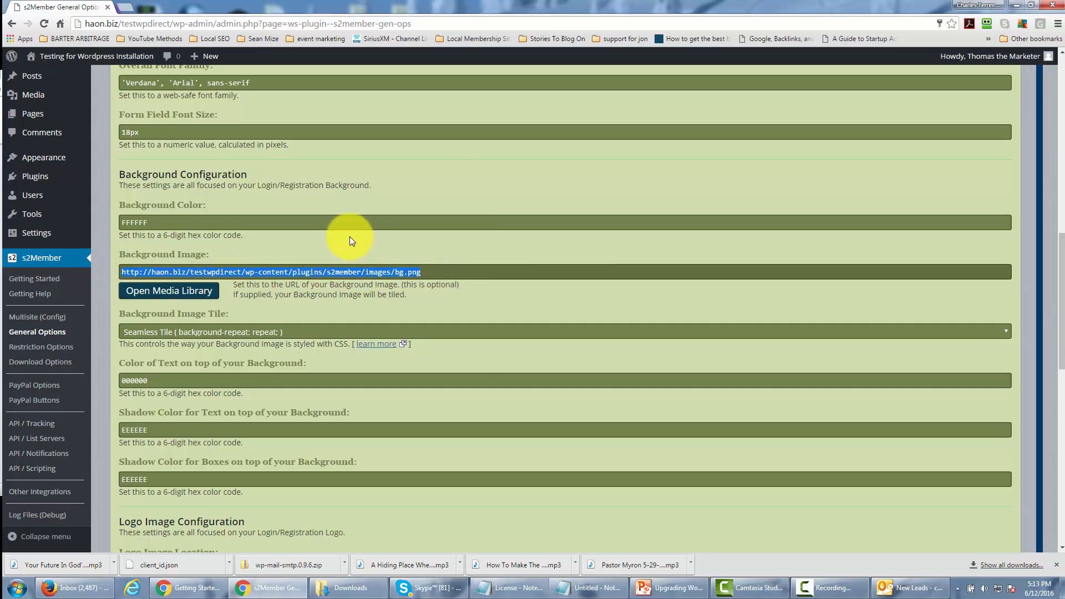
scroll(350, 238, down, 4)
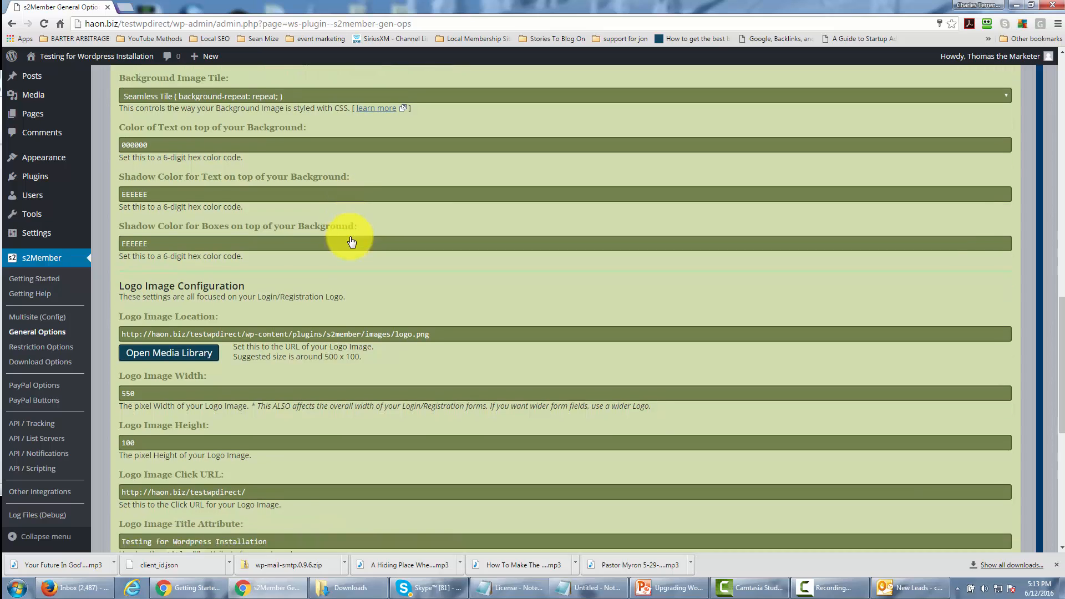
scroll(351, 241, down, 1)
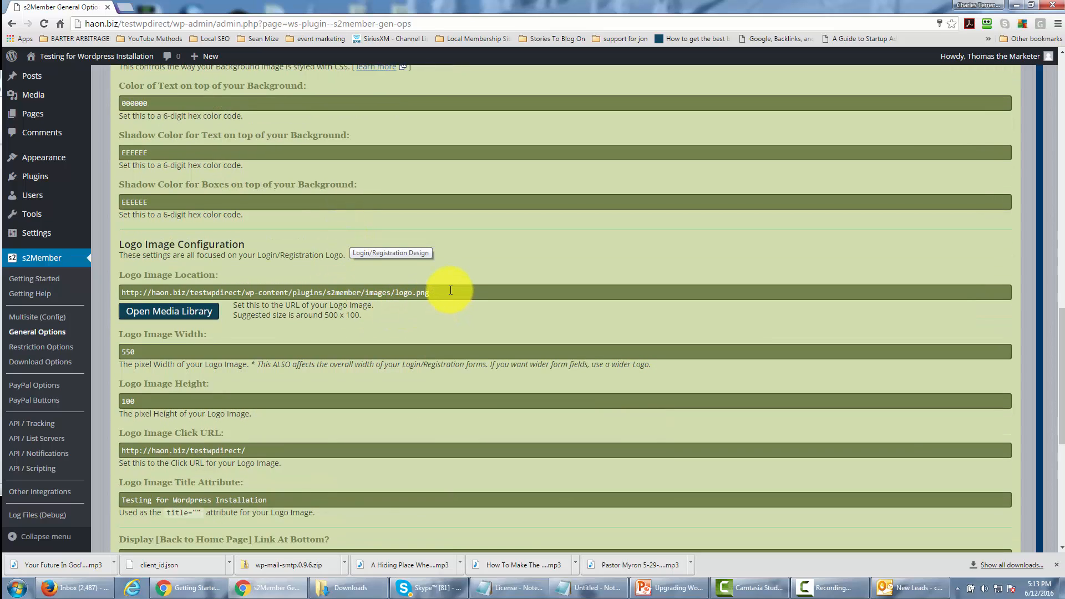
drag(450, 292, 111, 294)
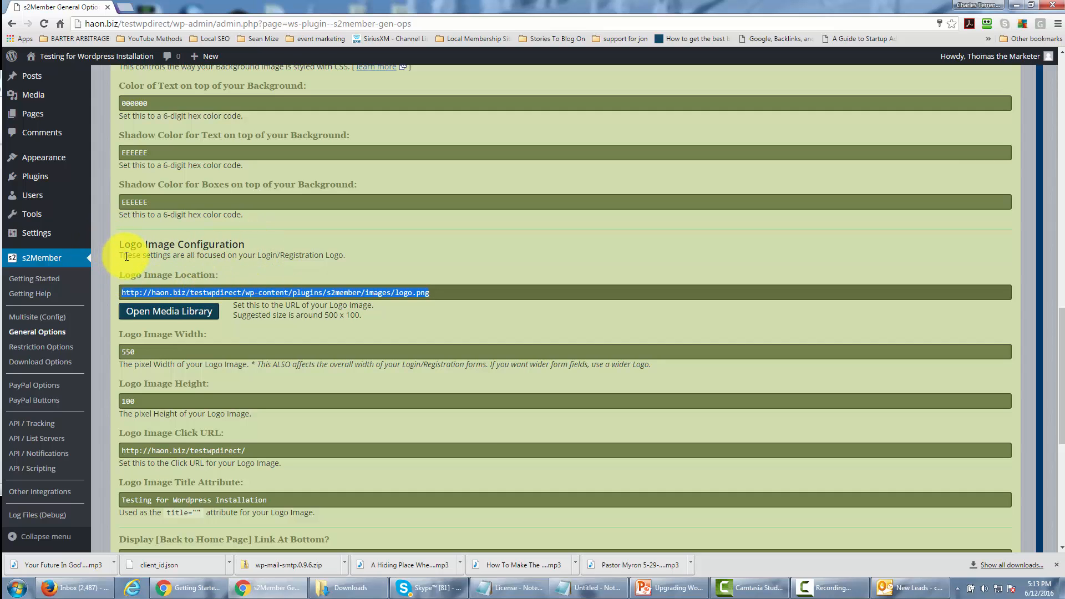
scroll(238, 277, up, 4)
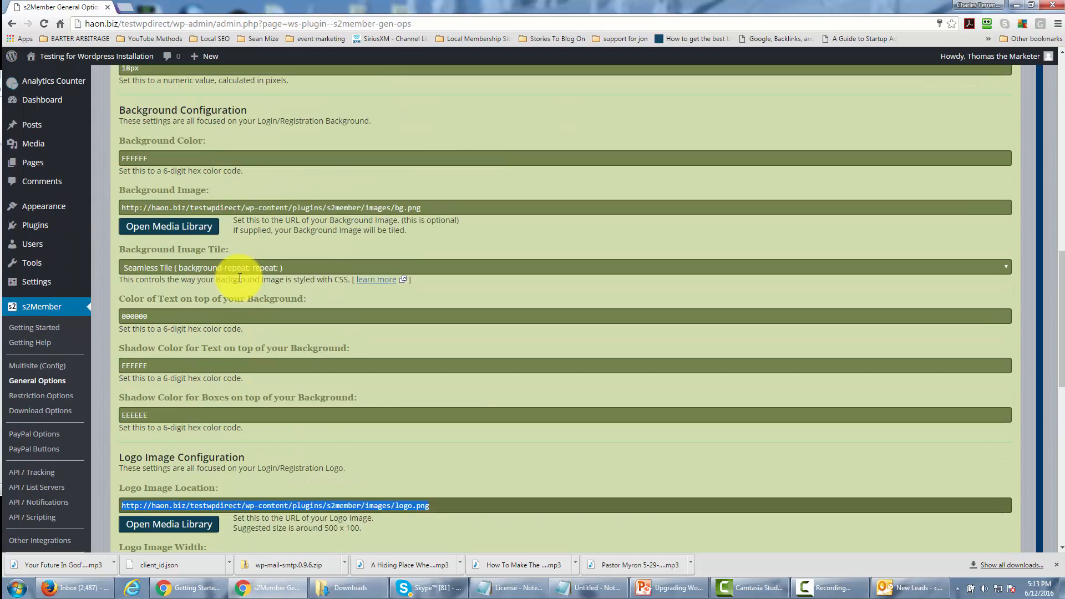
scroll(250, 241, up, 1)
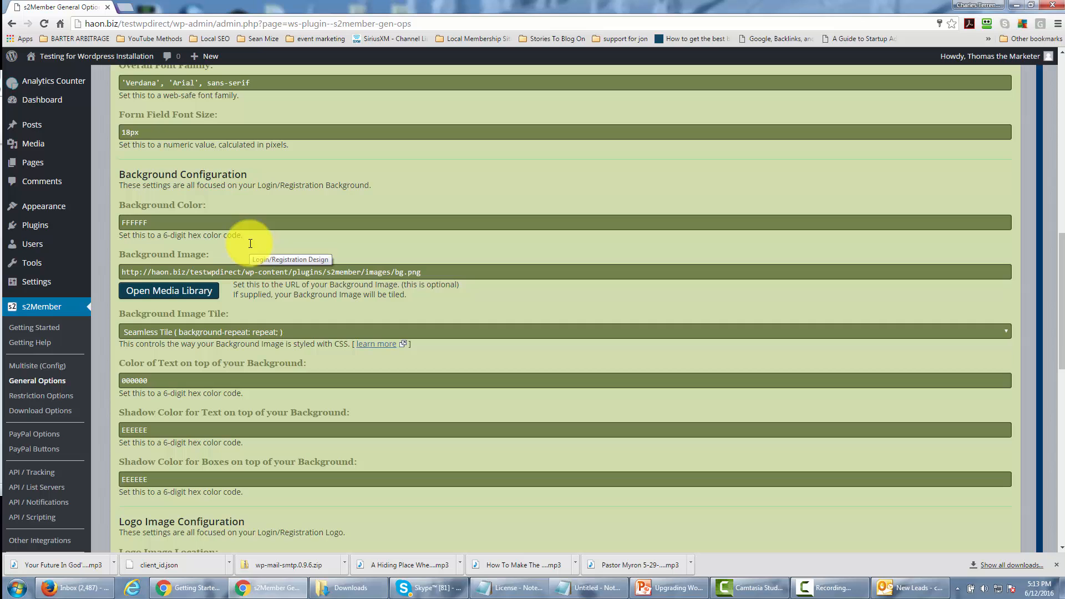
- Review the background, logo image and footer settings of the Login/Registration Design section, highlighting the Logo Image Title Attribute, and collapse it
scroll(224, 174, up, 1)
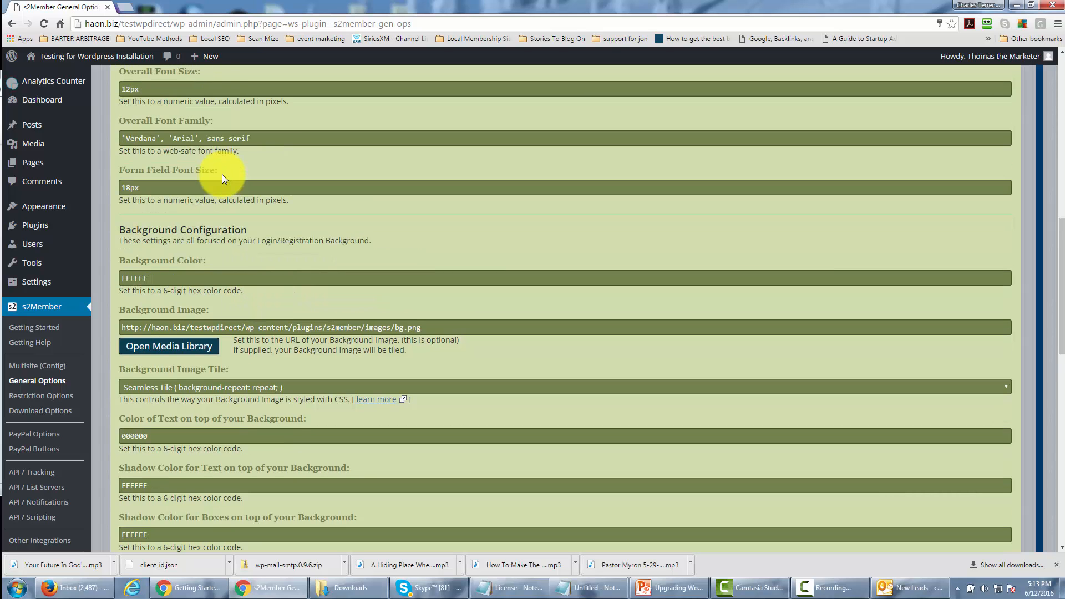
scroll(226, 191, down, 6)
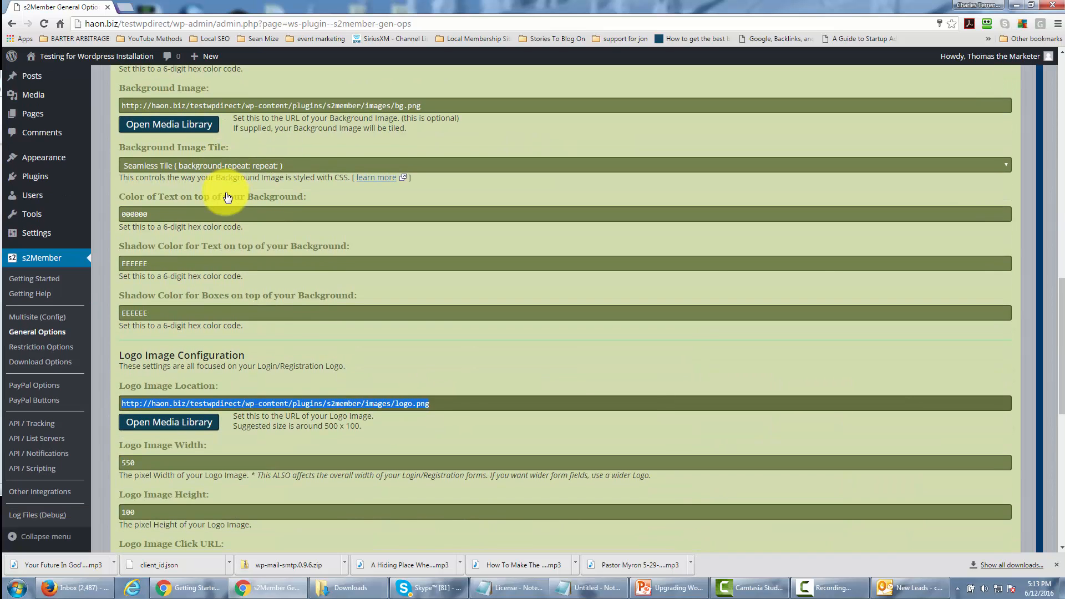
scroll(374, 252, down, 1)
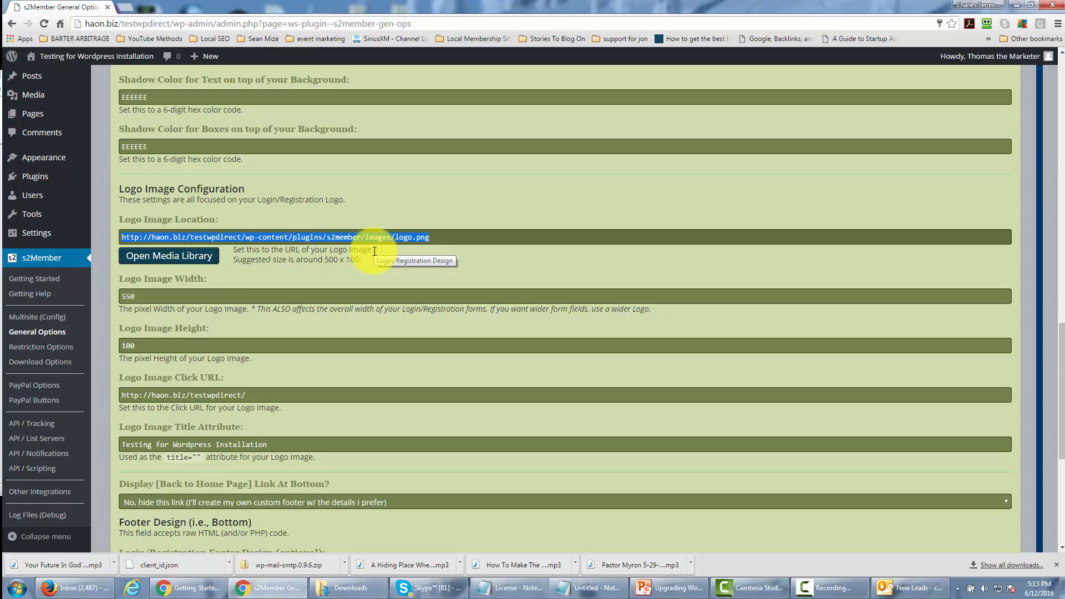
scroll(375, 251, down, 1)
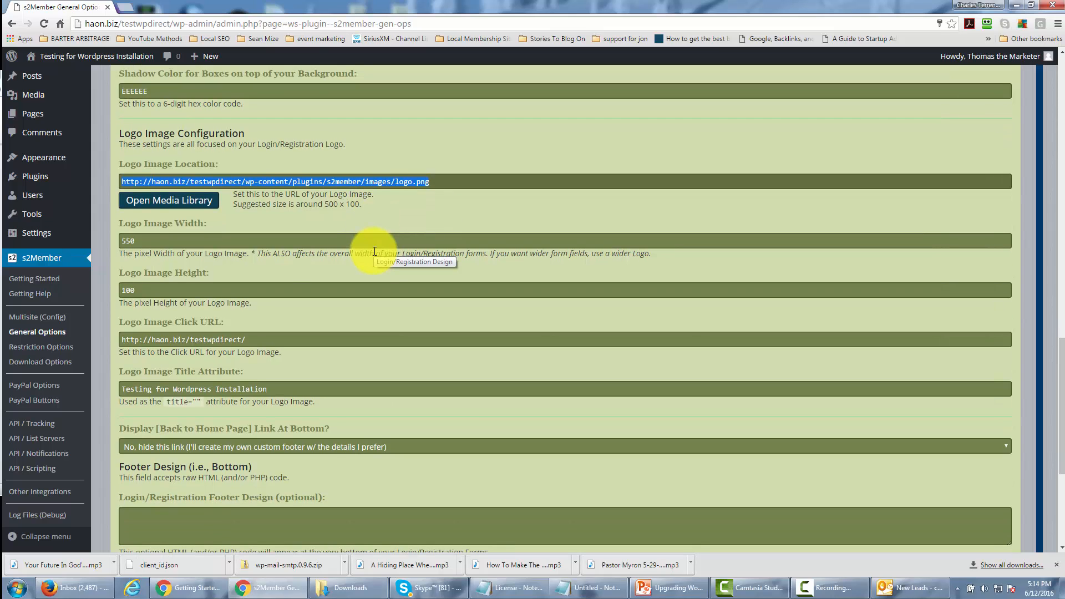
scroll(374, 252, down, 1)
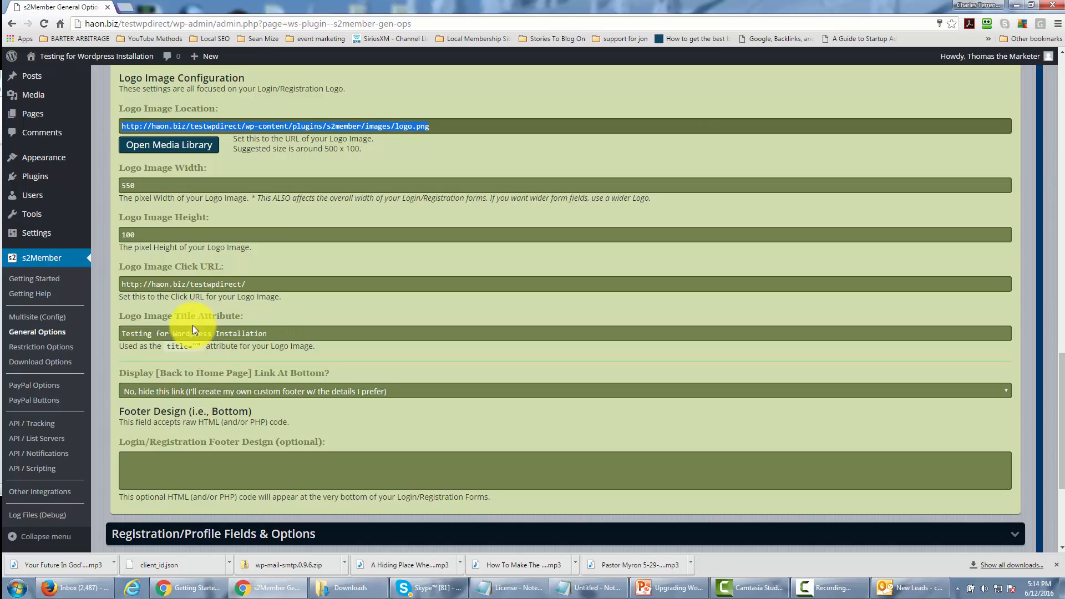
drag(127, 333, 257, 351)
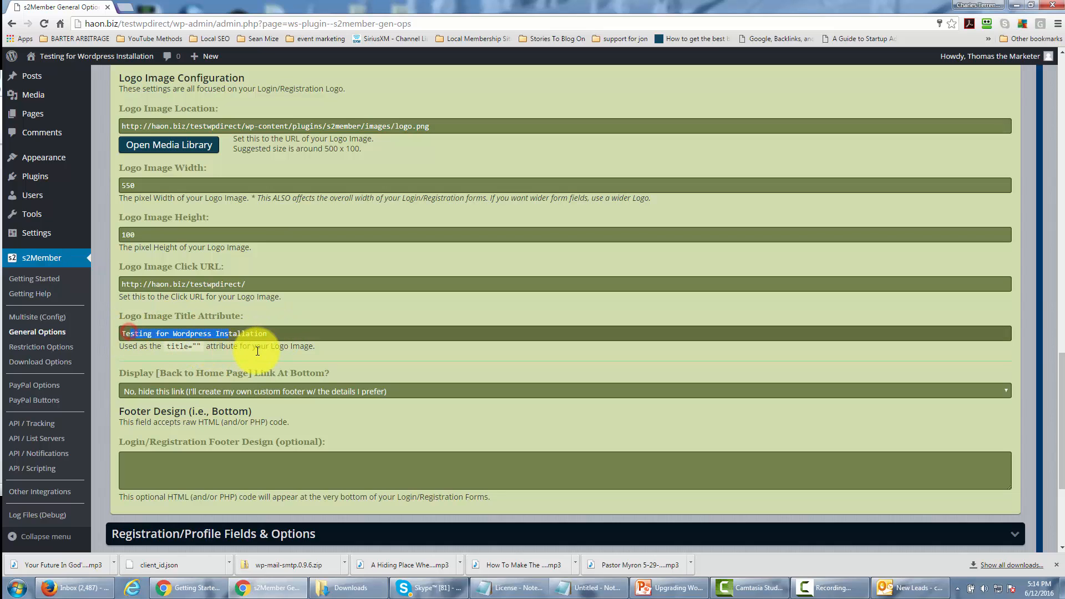
click(302, 303)
scroll(300, 316, down, 2)
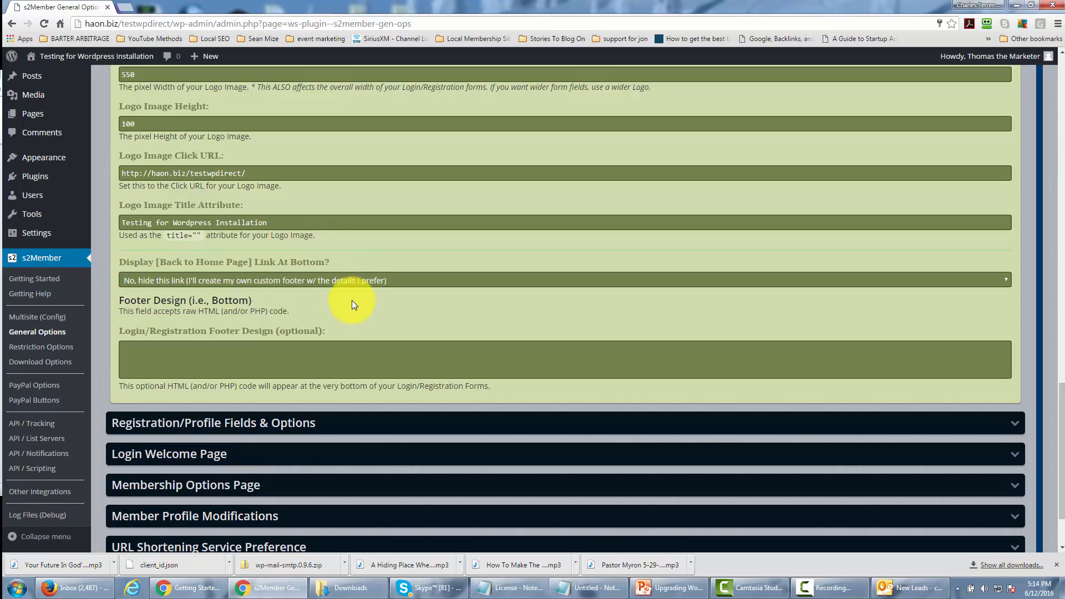
scroll(647, 381, up, 15)
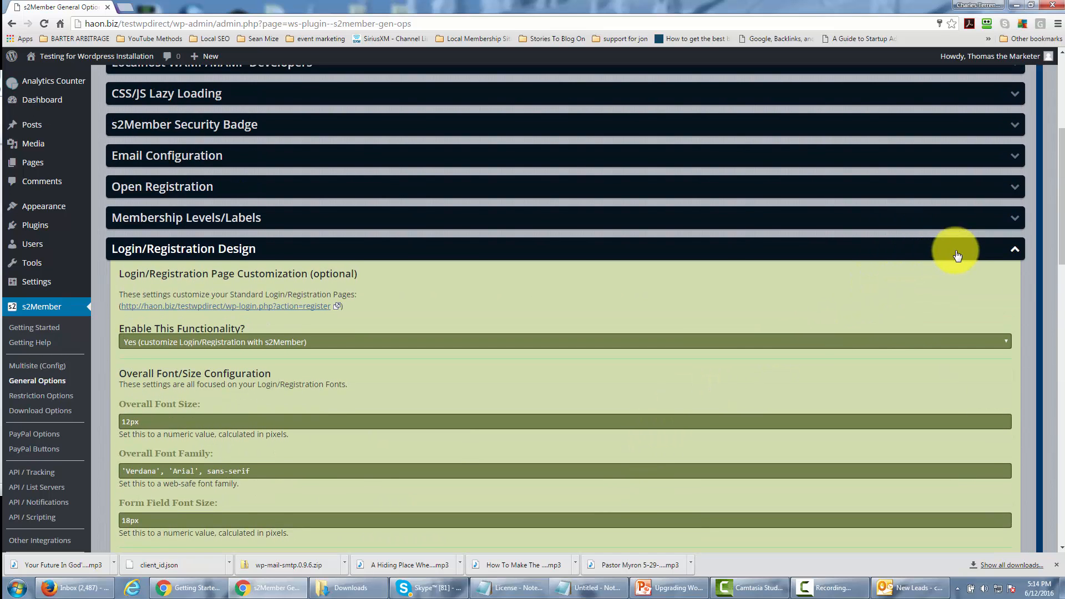
click(1014, 251)
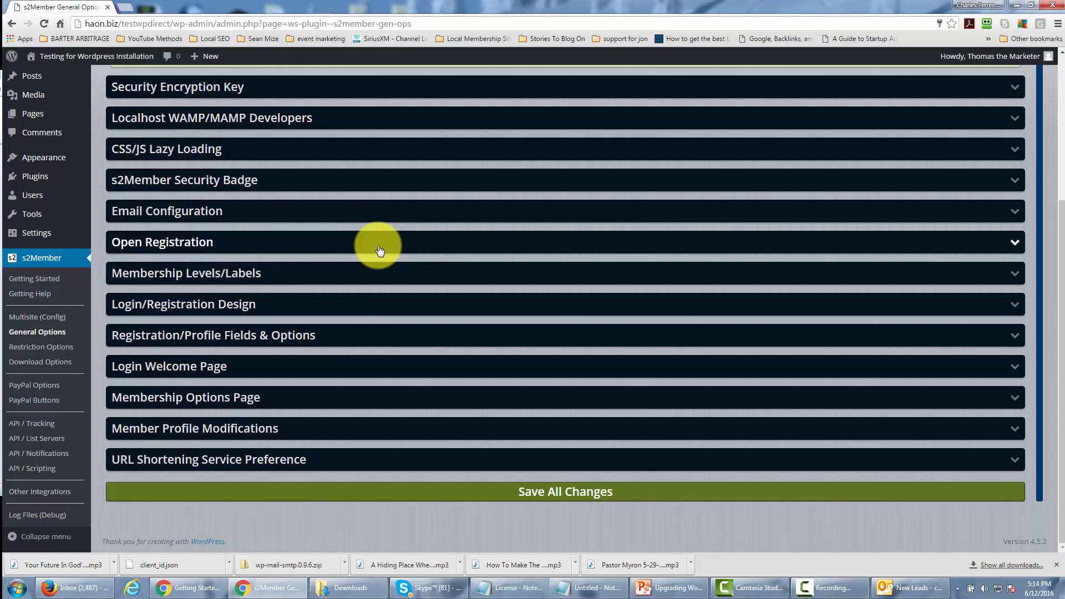
- Review the Registration/Profile Fields & Options section, including custom fields, name collection, display name and custom password settings, and collapse it
click(329, 339)
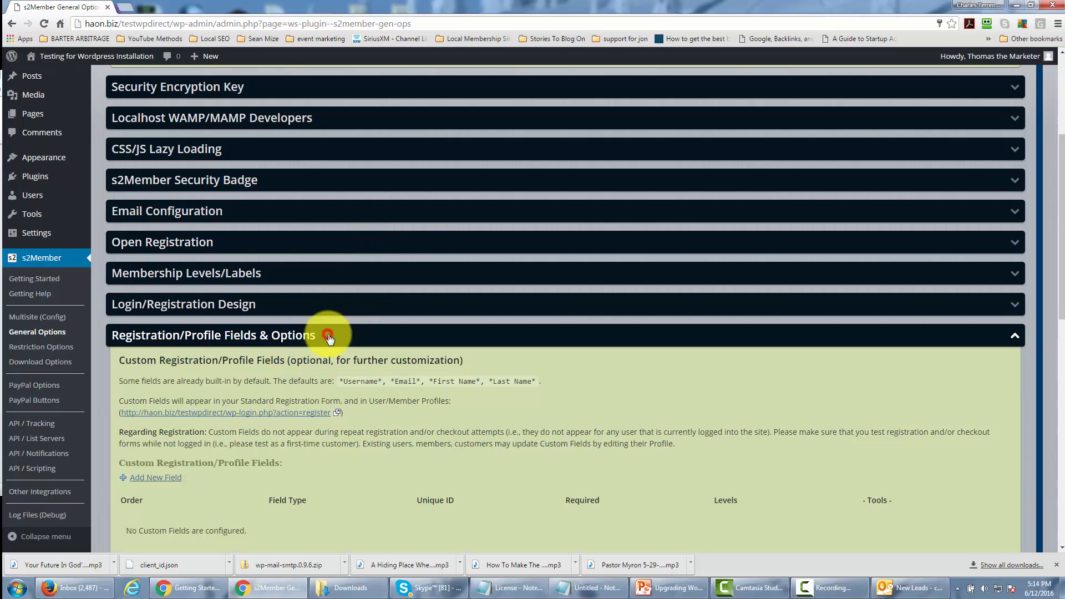
scroll(415, 285, down, 2)
scroll(416, 288, down, 2)
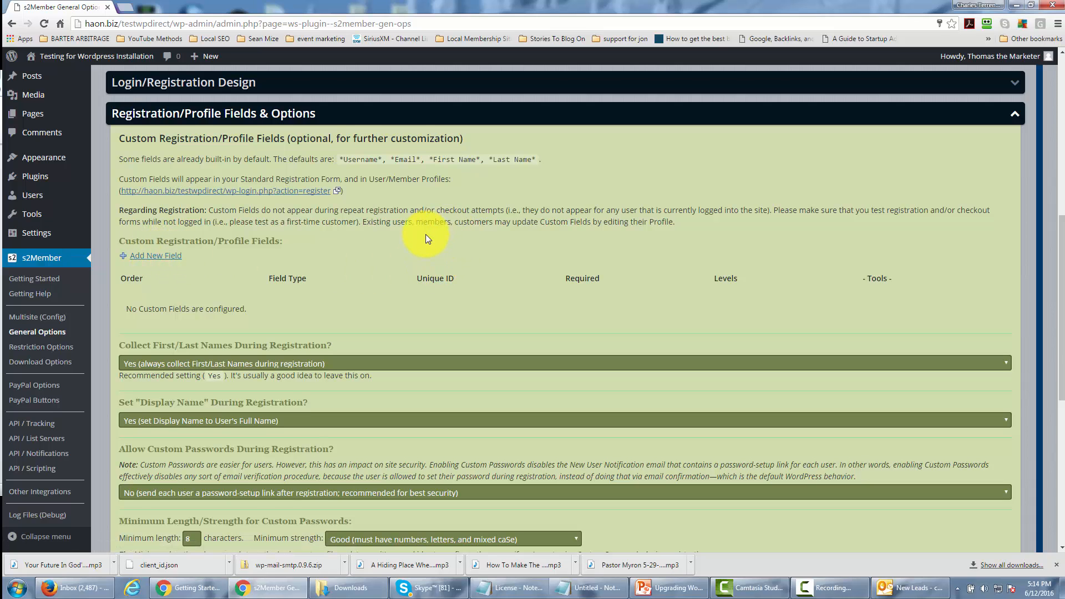
scroll(425, 236, down, 1)
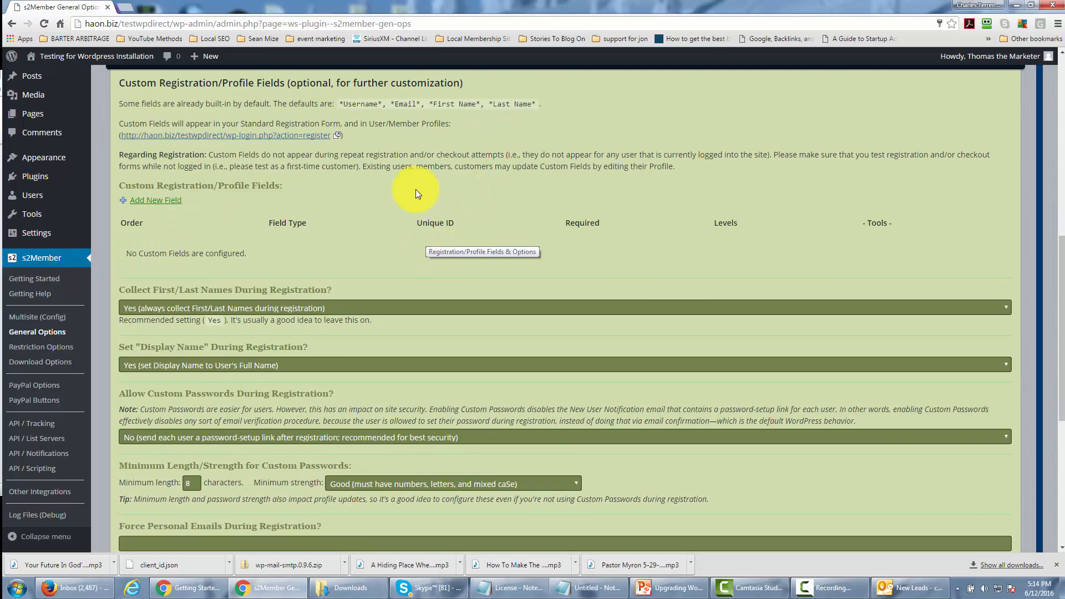
scroll(364, 264, down, 3)
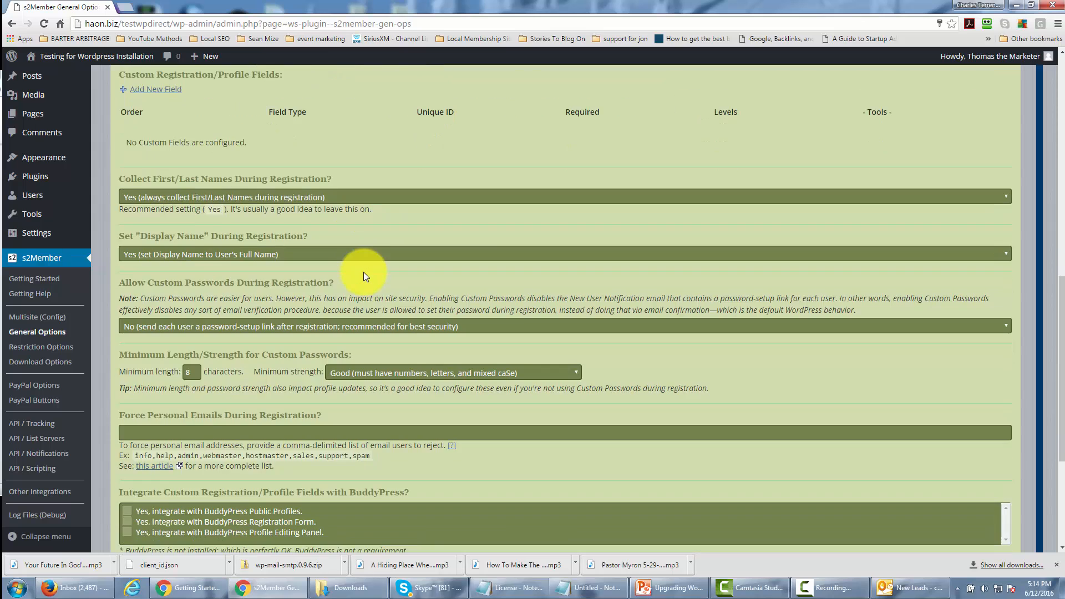
scroll(383, 290, down, 1)
scroll(386, 293, up, 4)
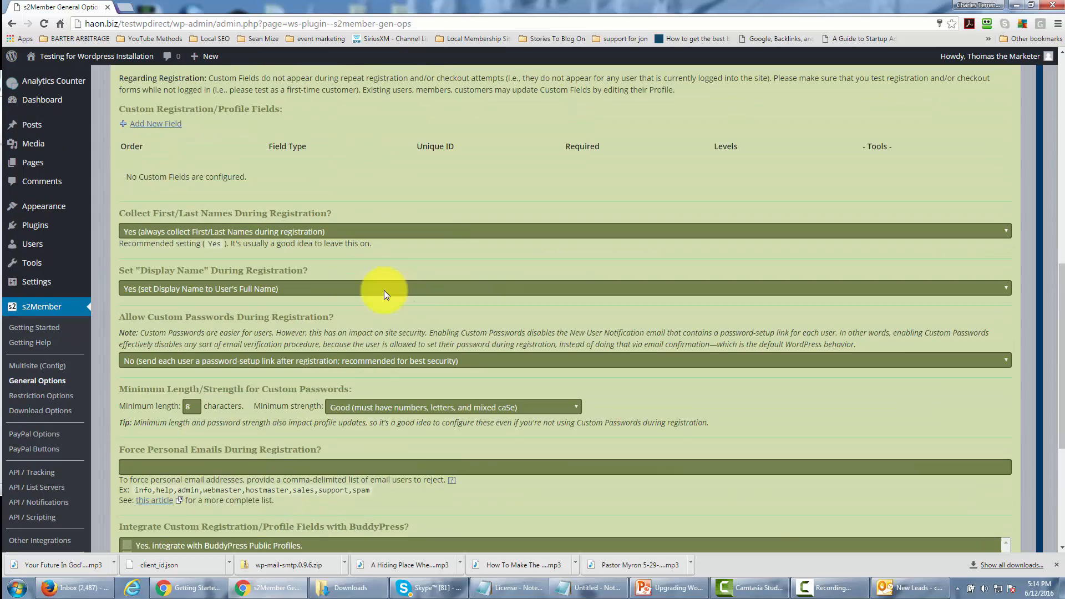
scroll(384, 291, up, 3)
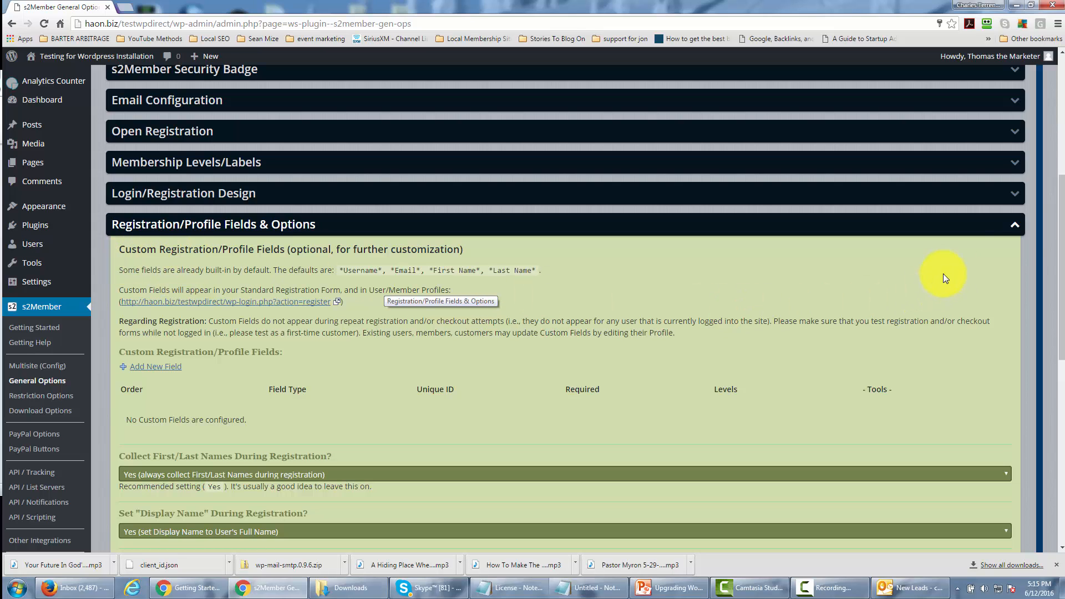
click(1014, 226)
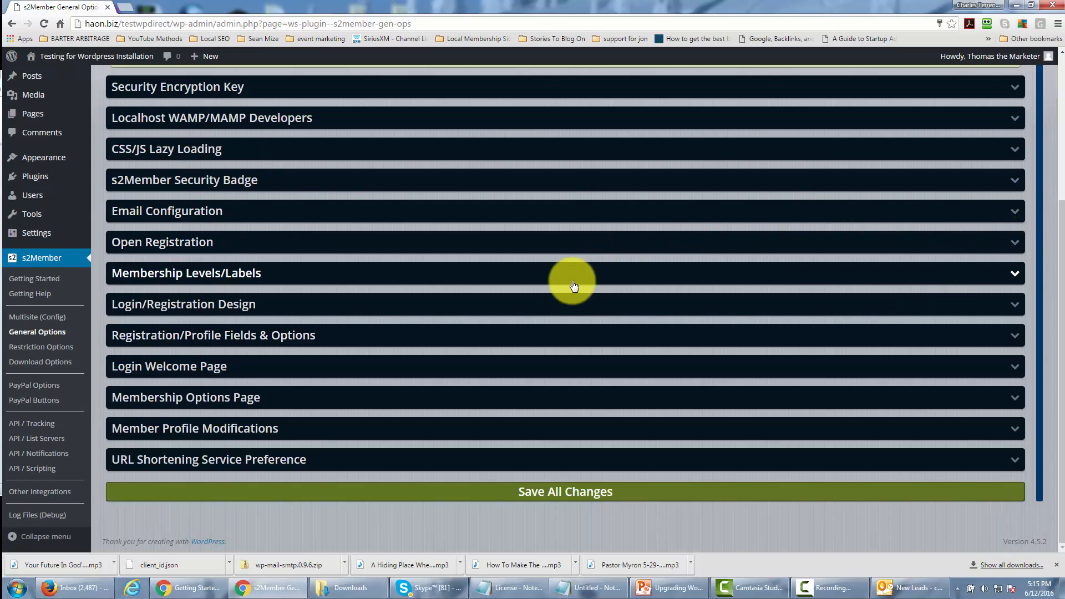
- Open the Login Welcome Page section and check its requirements and the pages available for selection
click(1014, 369)
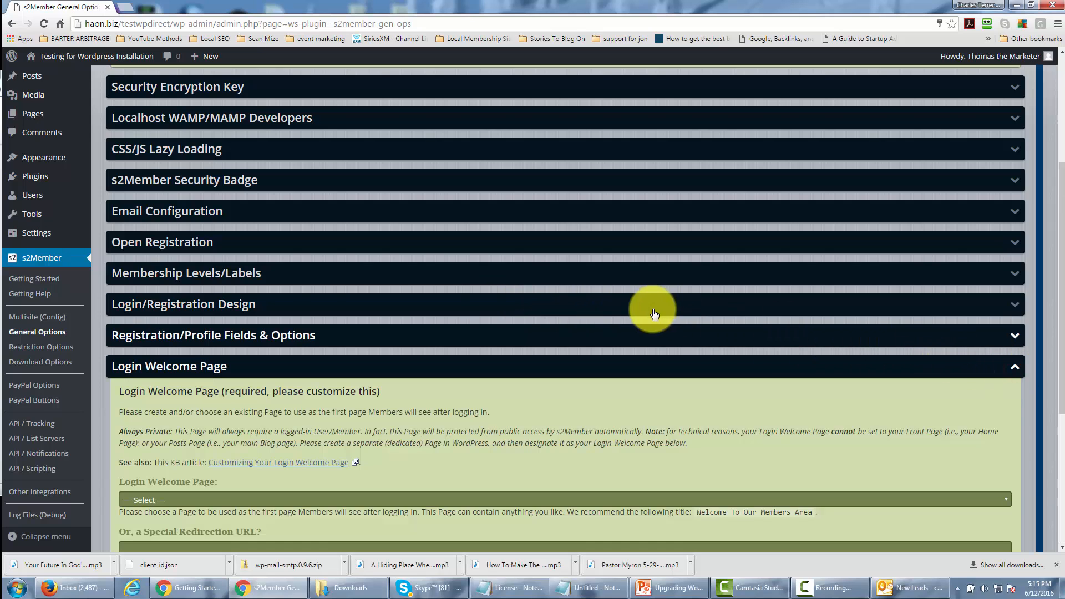
scroll(667, 308, down, 3)
scroll(666, 309, down, 1)
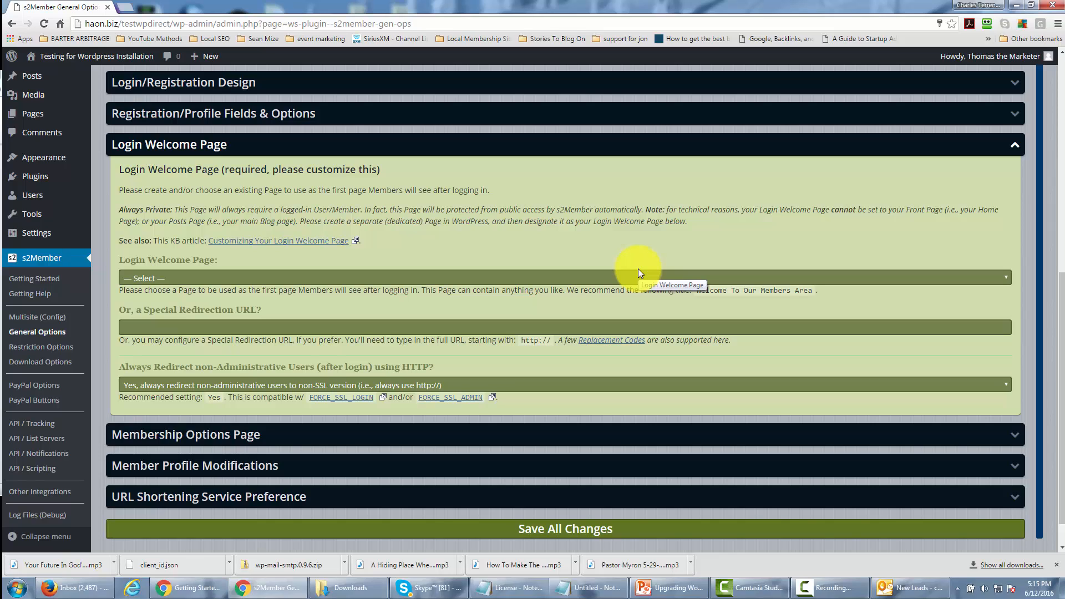
click(728, 276)
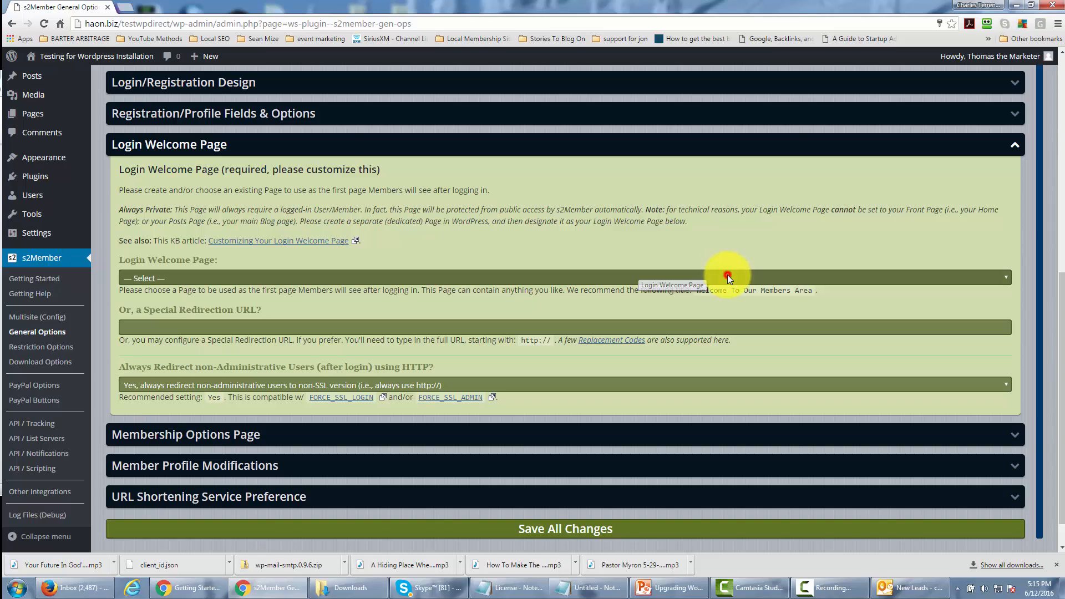
click(728, 281)
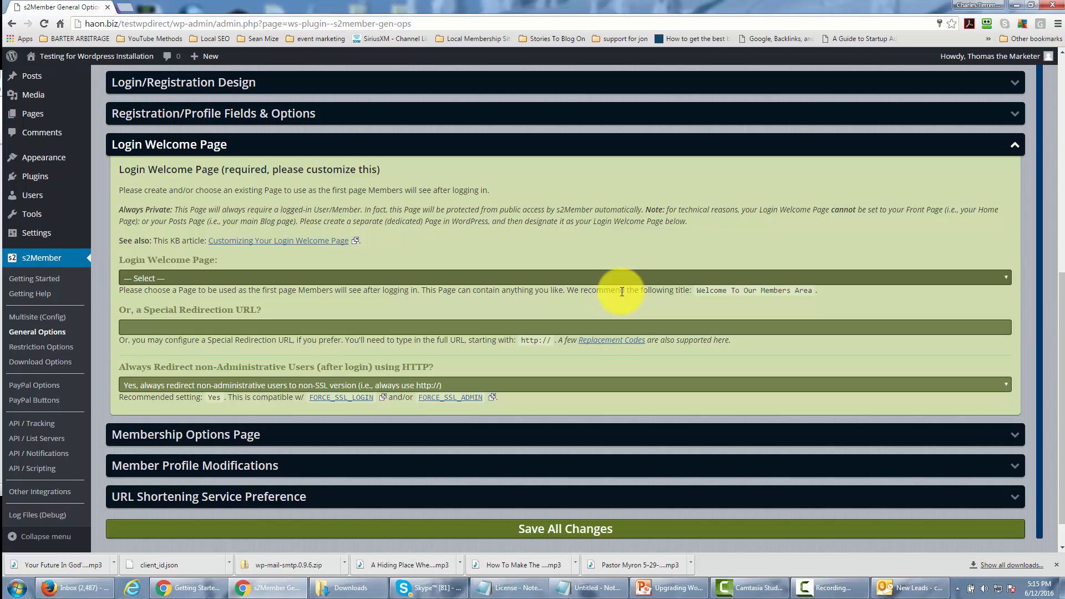
- In a new browser tab, create and publish a WordPress page titled "Welcome To Our Membership Area"
scroll(622, 291, up, 1)
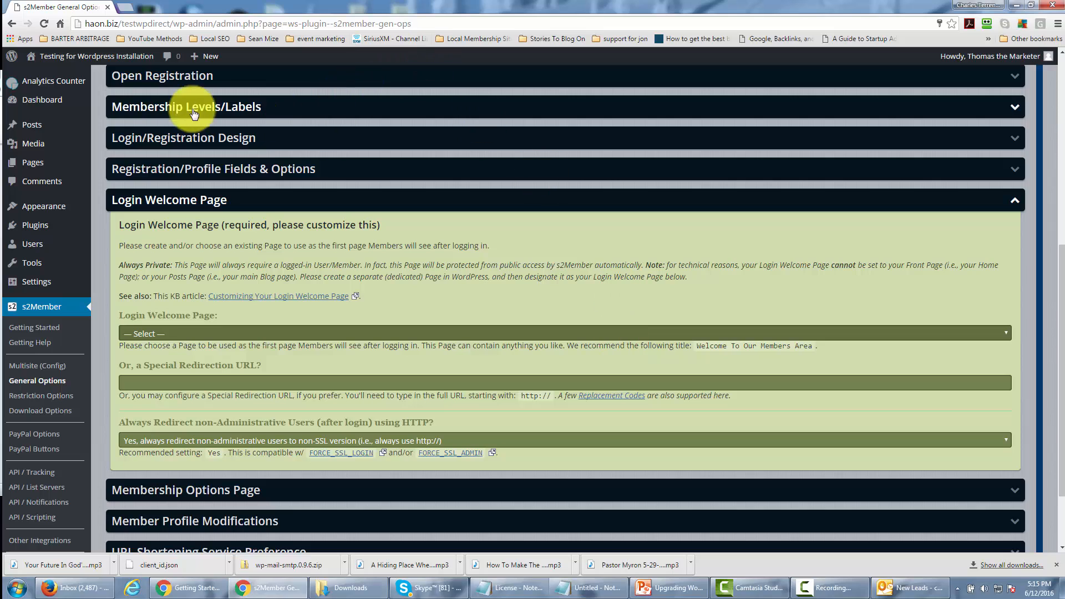
right_click(41, 165)
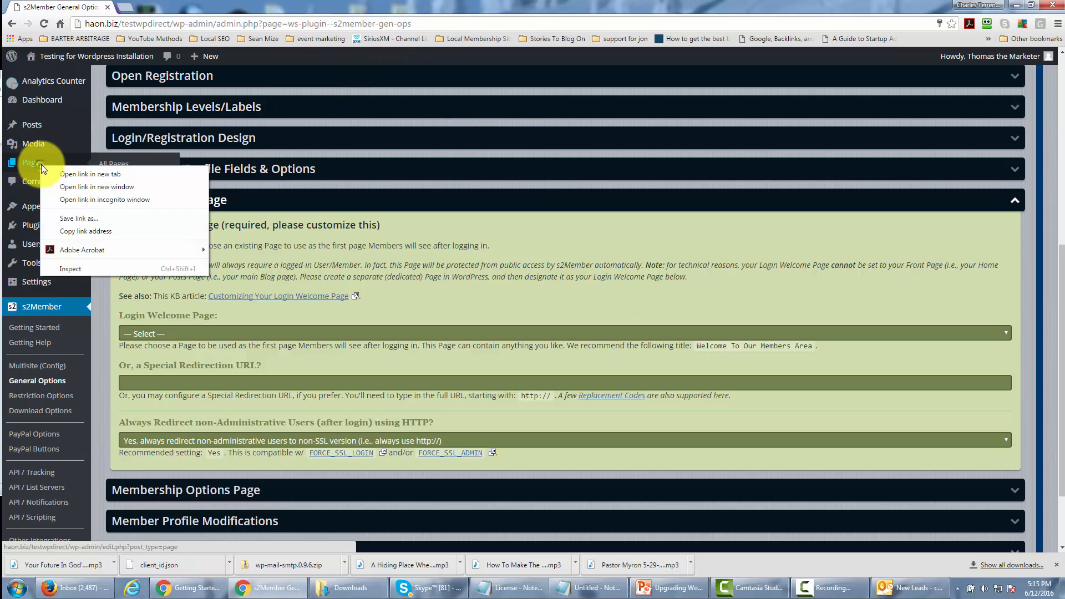
click(96, 175)
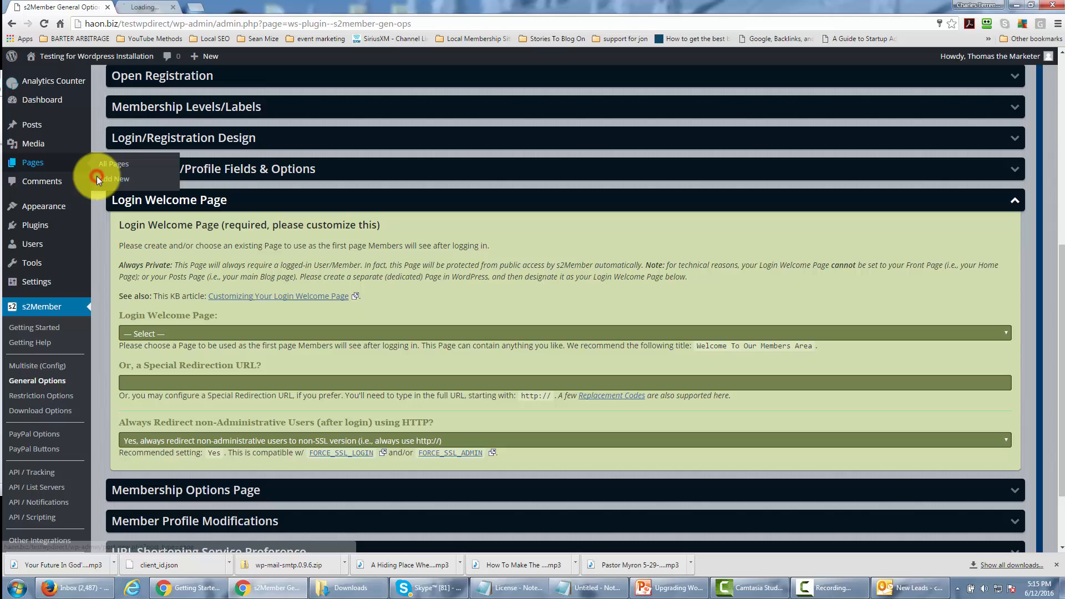
click(177, 8)
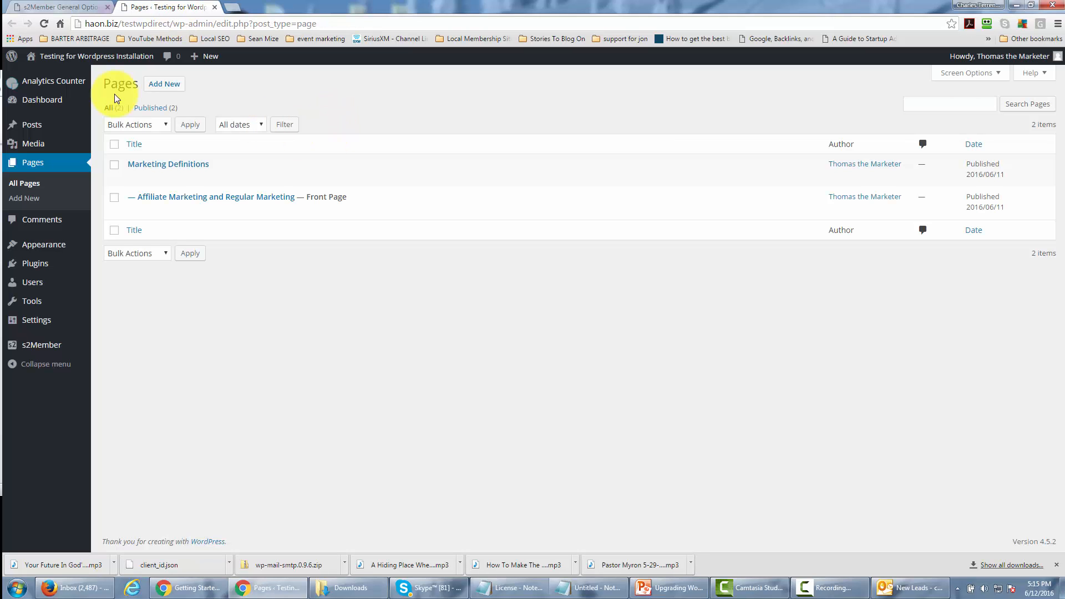
click(162, 86)
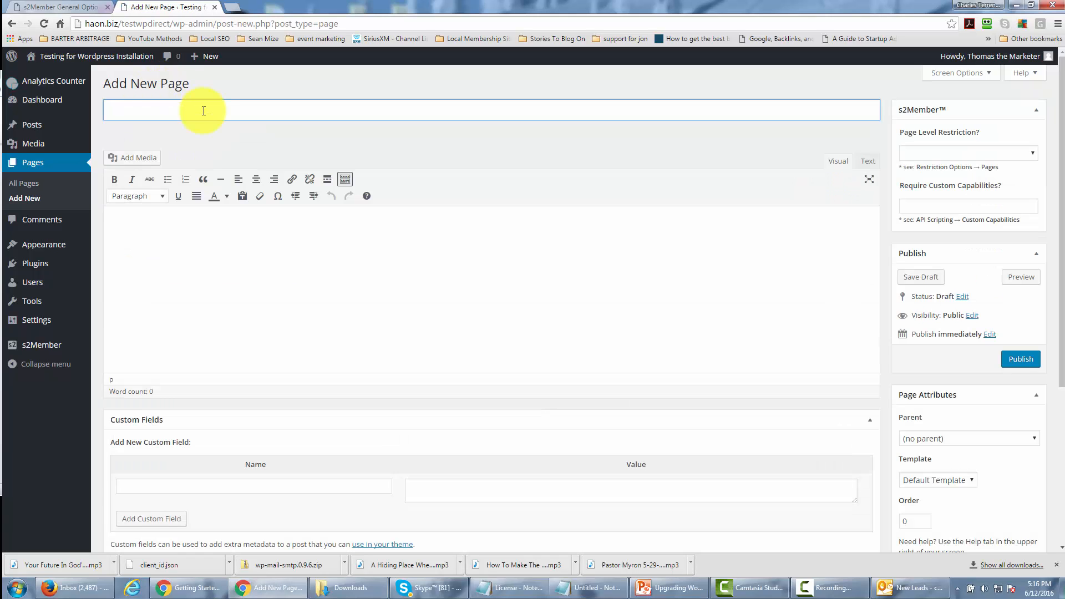
click(176, 109)
text(Welcome To Our Membership Area)
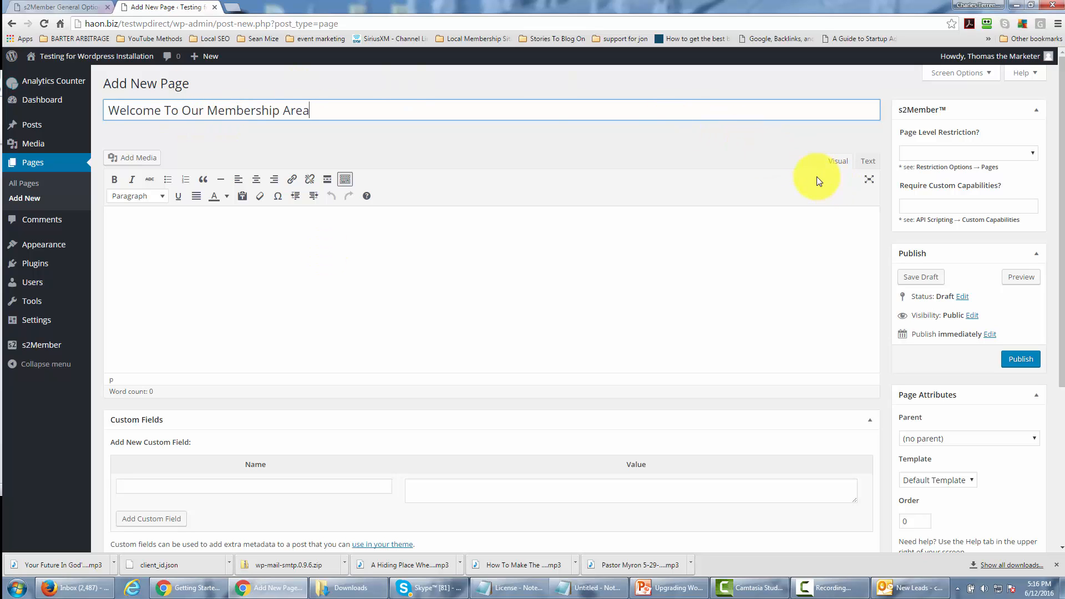
click(1020, 359)
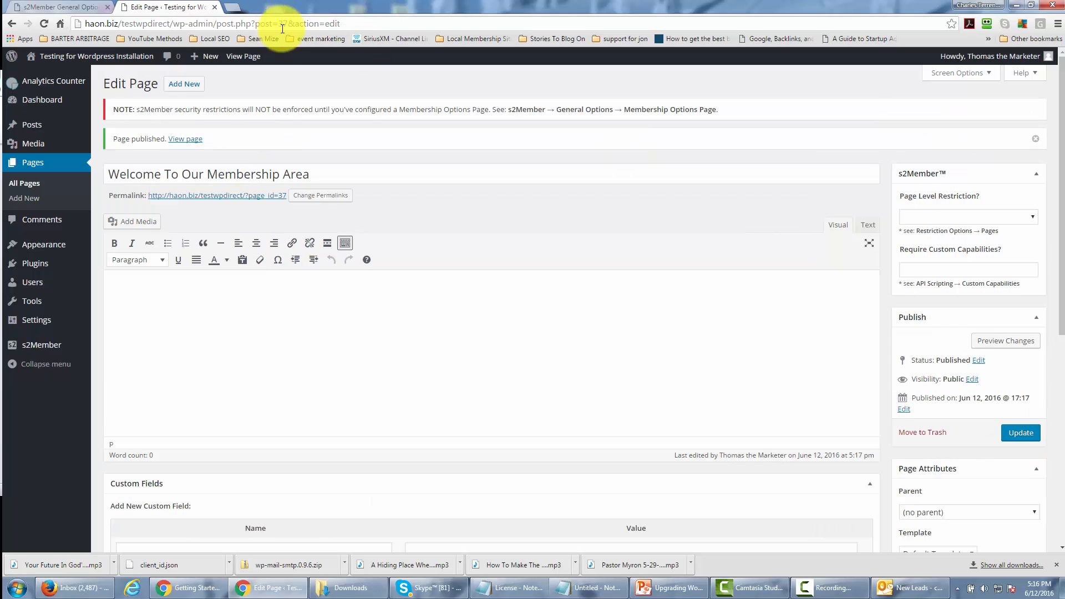
- Reload the s2Member General Options, set the Login Welcome Page to "Welcome To Our Membership Area", and collapse the section
click(75, 7)
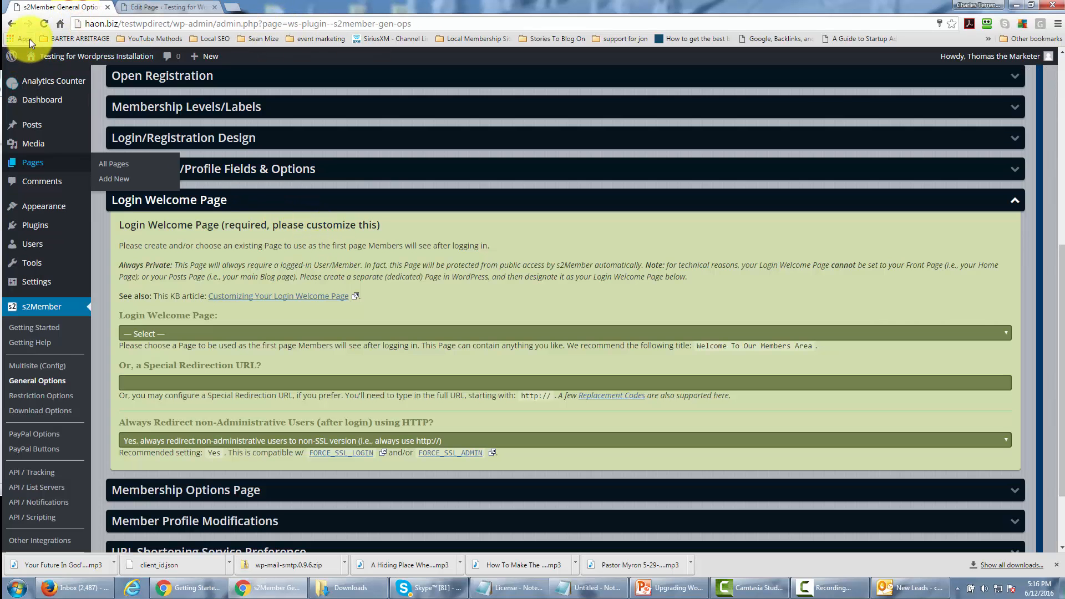
click(44, 24)
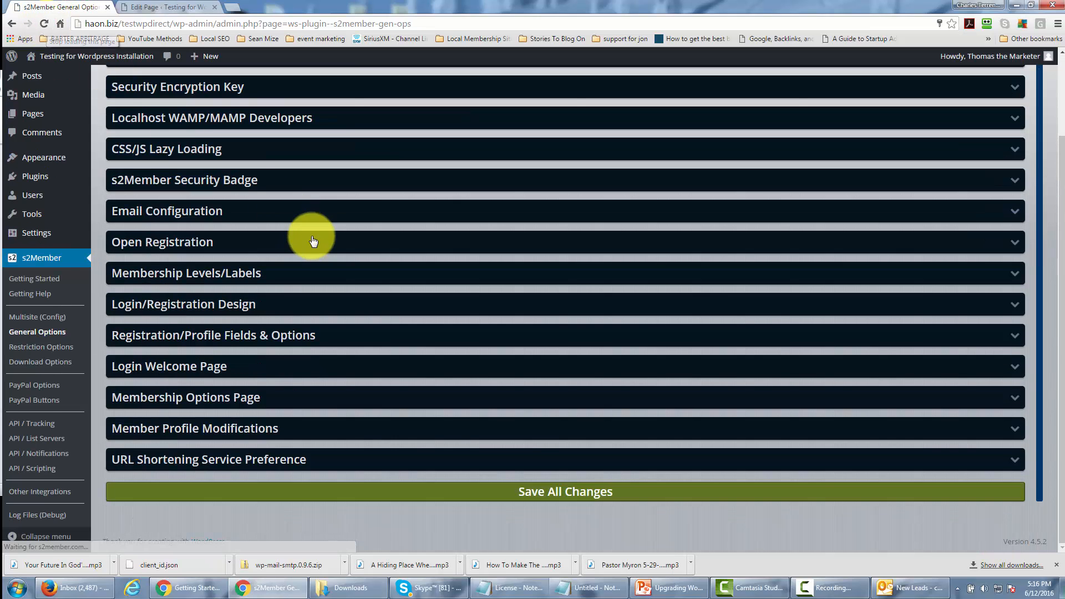
click(524, 371)
scroll(522, 373, down, 2)
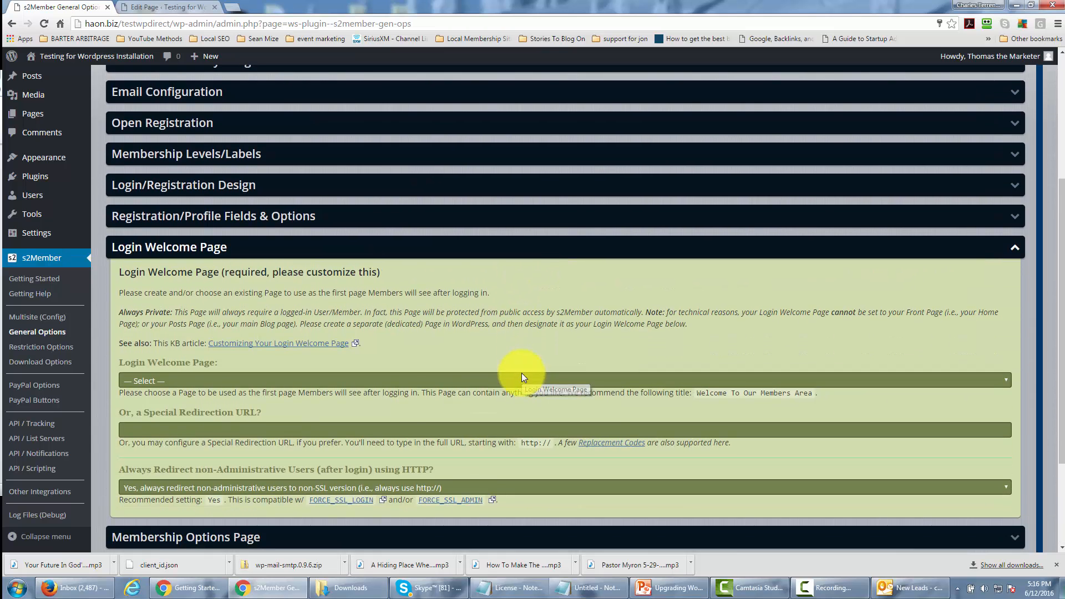
scroll(522, 373, down, 2)
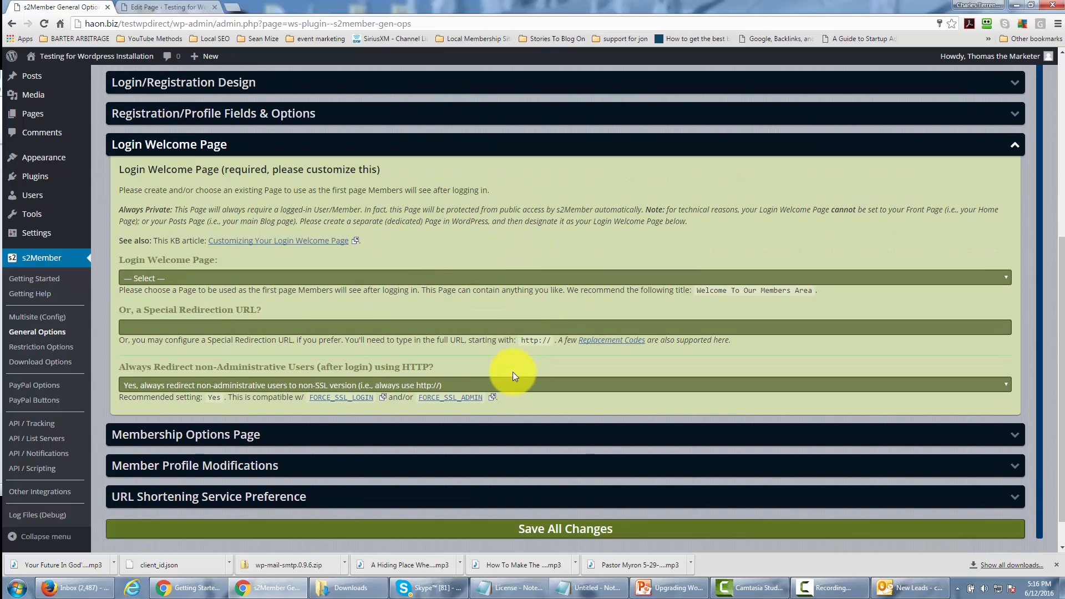
click(561, 277)
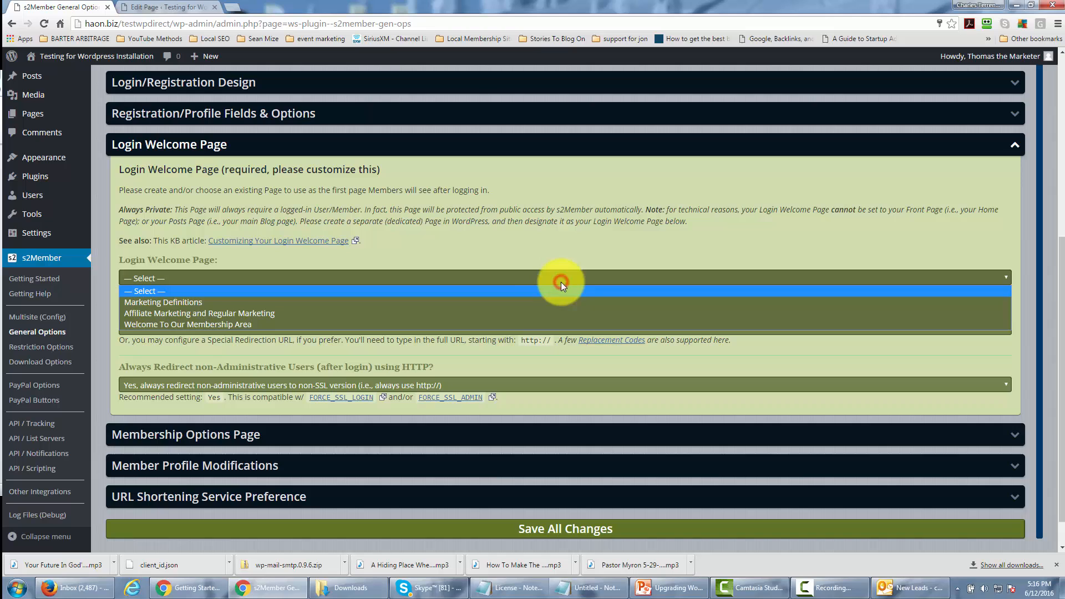
click(521, 324)
scroll(511, 291, down, 1)
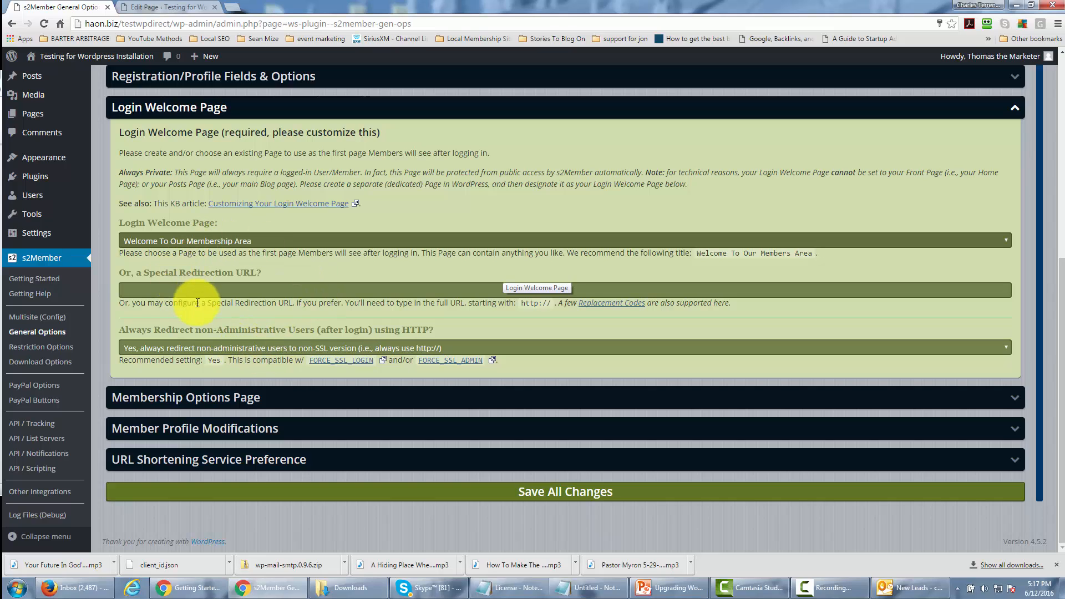
click(1013, 108)
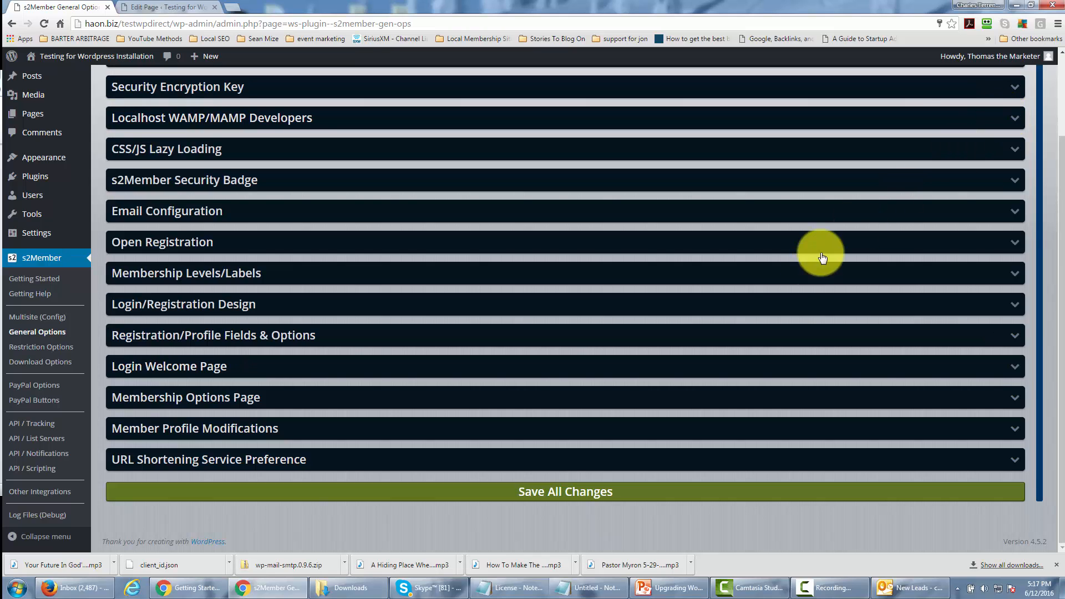
- Check the Membership Options Page requirements, and create and publish a WordPress page titled "Membership Options" in the page editor tab
click(1014, 400)
scroll(715, 320, down, 1)
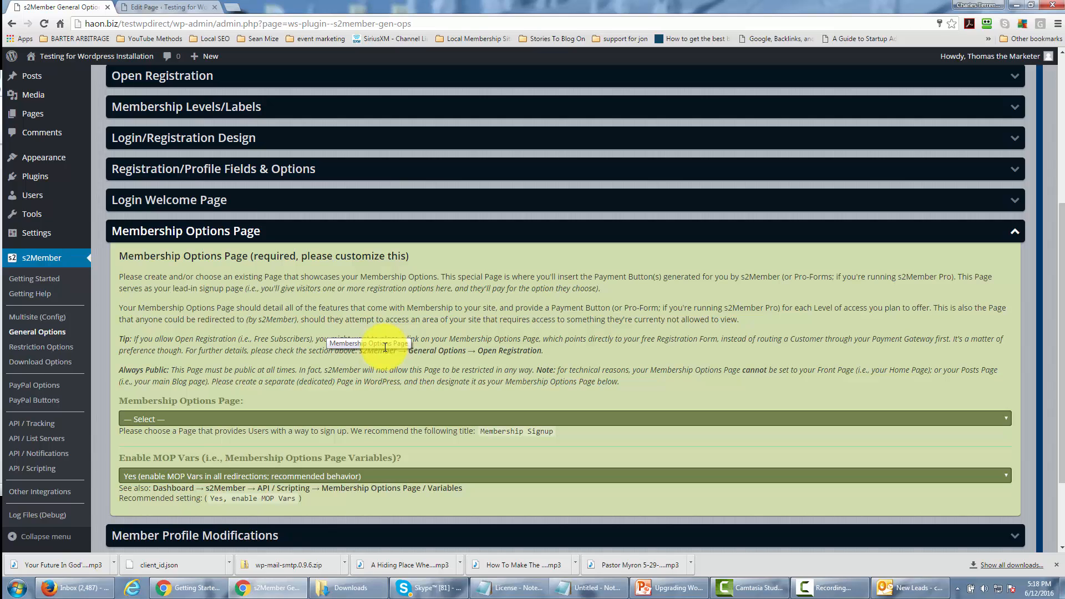
key(ctrl+Tab)
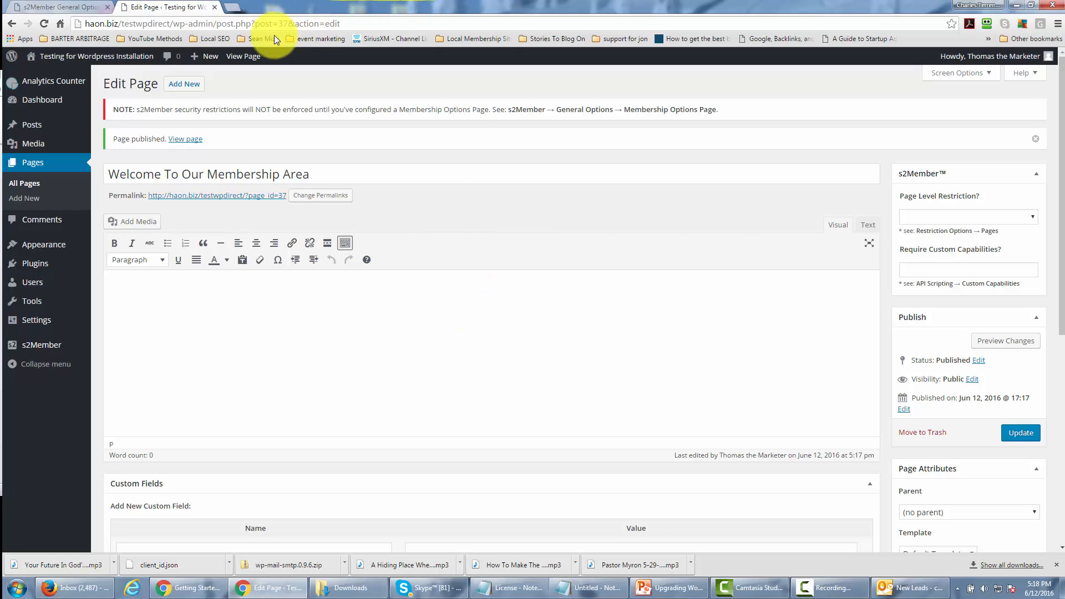
click(191, 89)
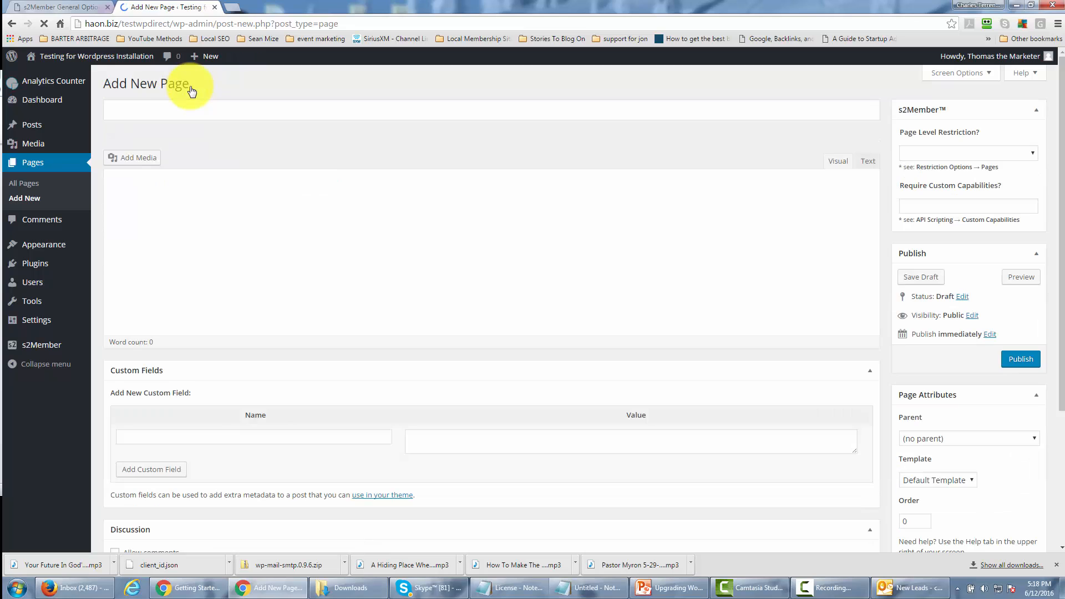
click(204, 113)
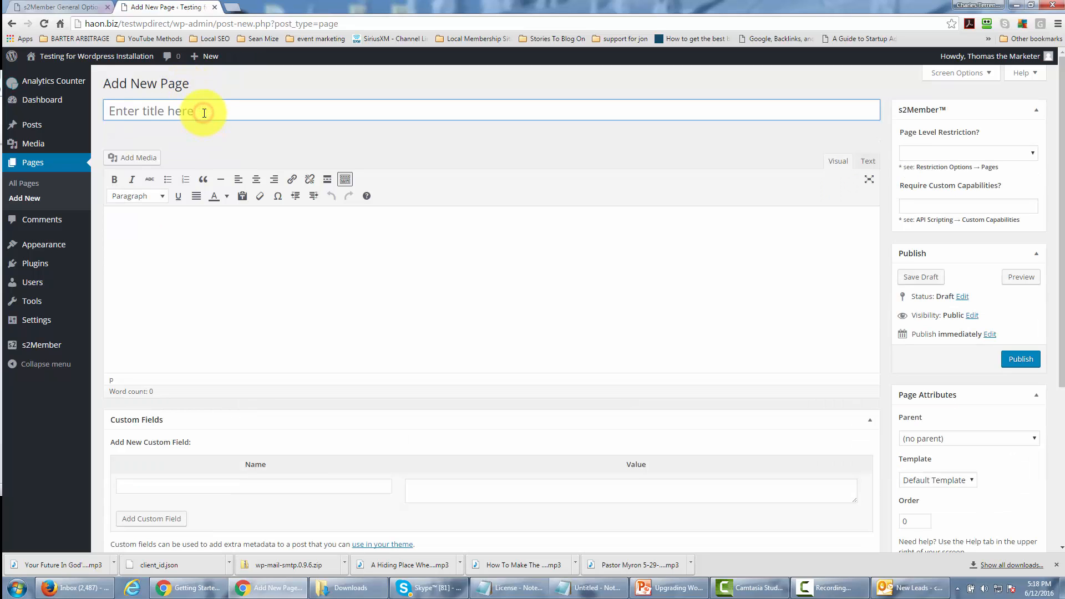
text(Membership Options)
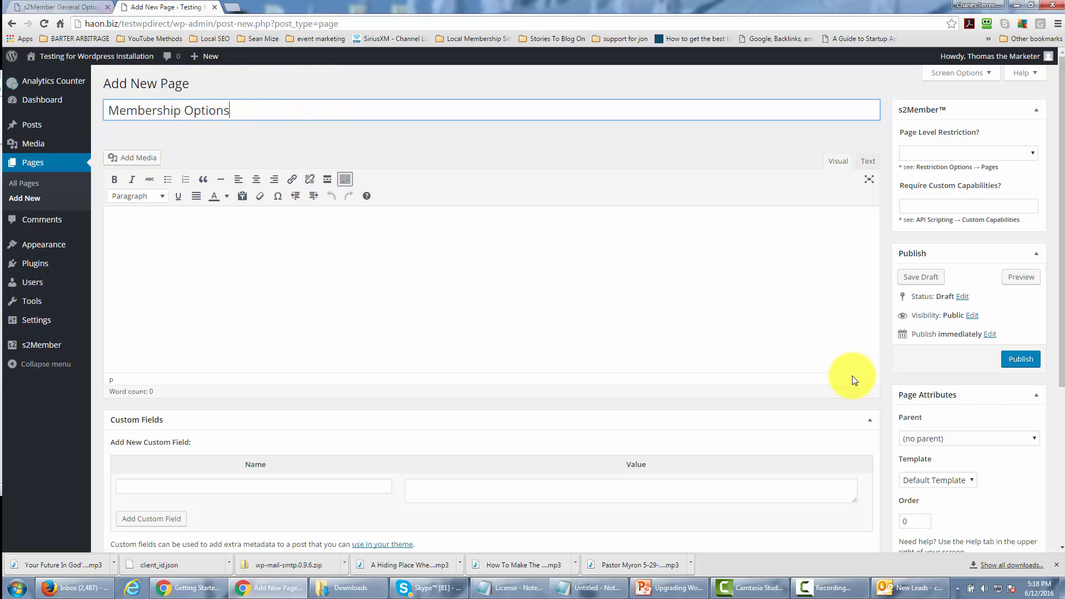
click(1020, 361)
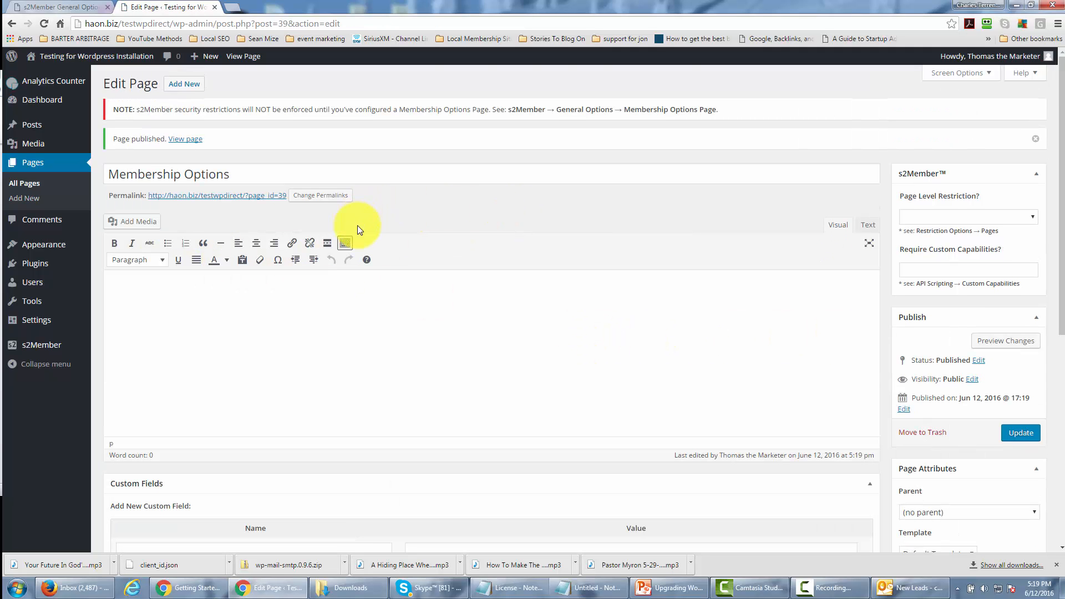
- Reload the s2Member General Options, set the Membership Options Page to "Membership Options", and collapse the section
key(ctrl+shift+Tab)
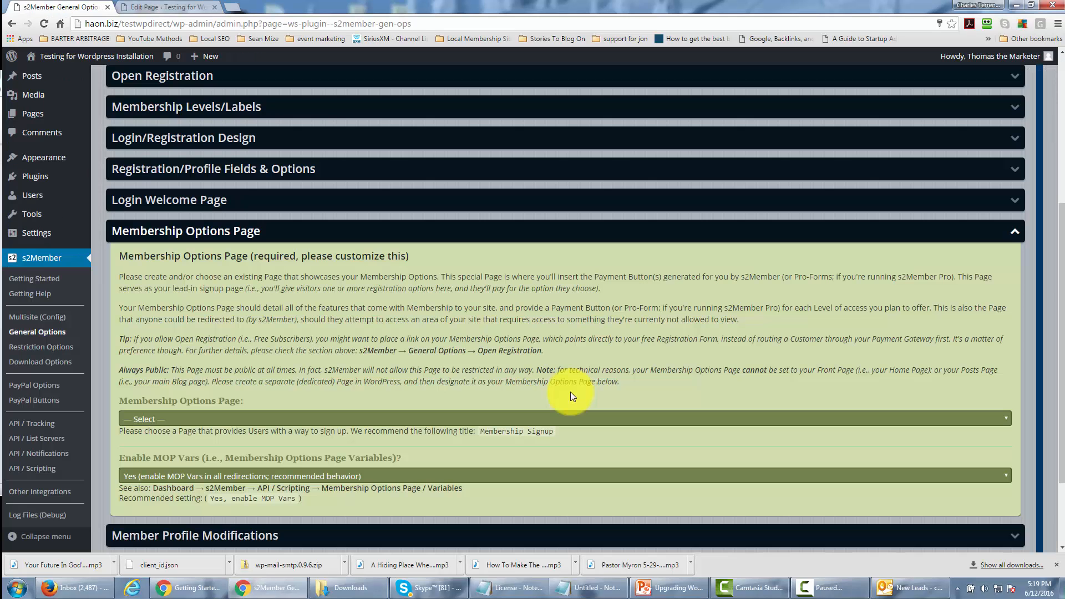
click(44, 24)
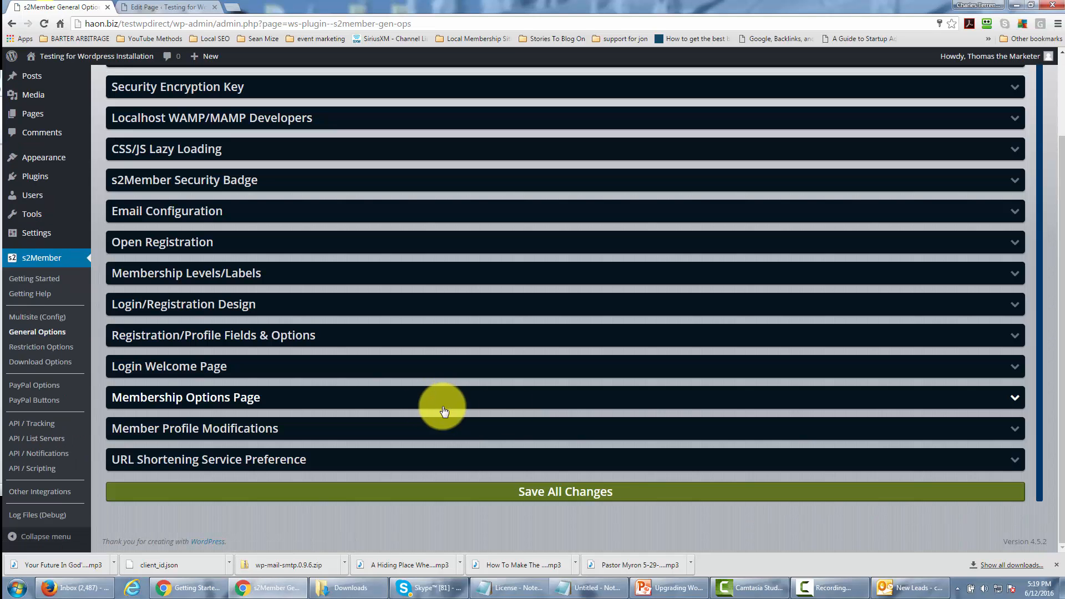
click(673, 407)
scroll(587, 349, down, 1)
scroll(587, 353, down, 4)
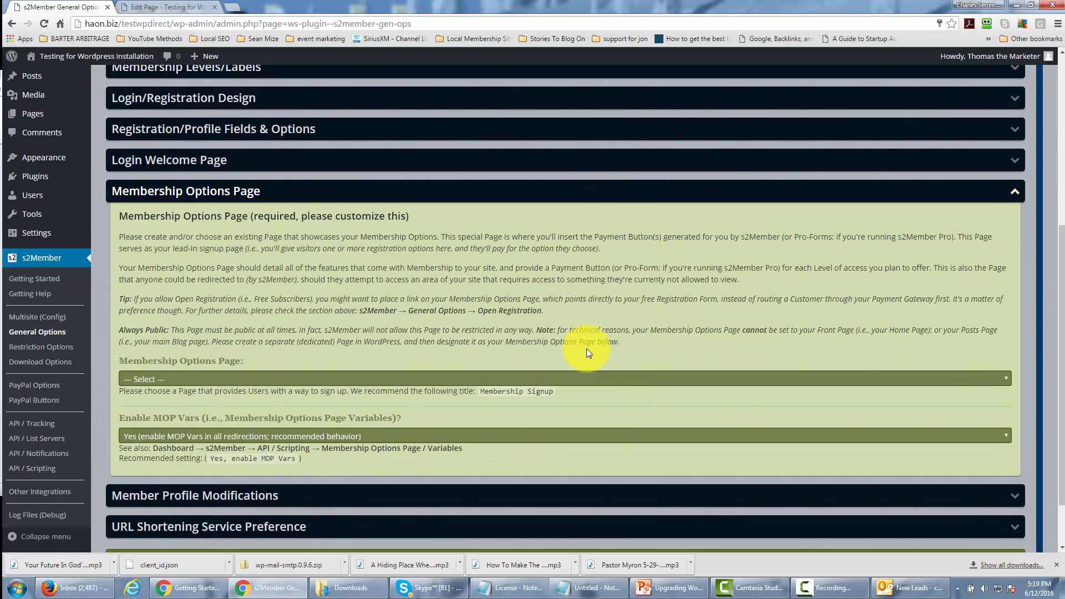
click(599, 314)
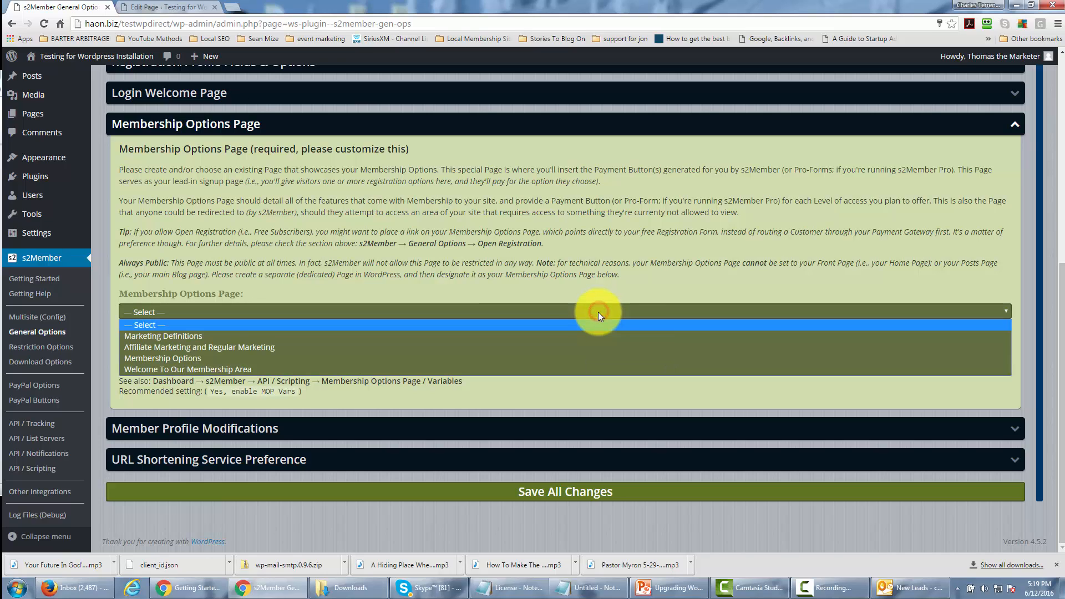
click(564, 358)
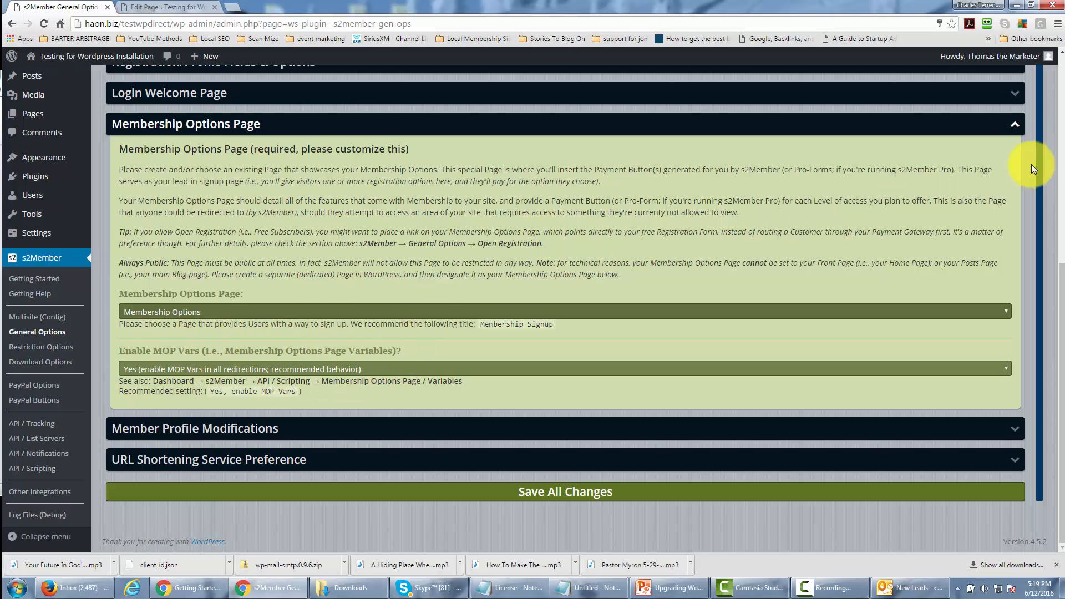
click(1015, 131)
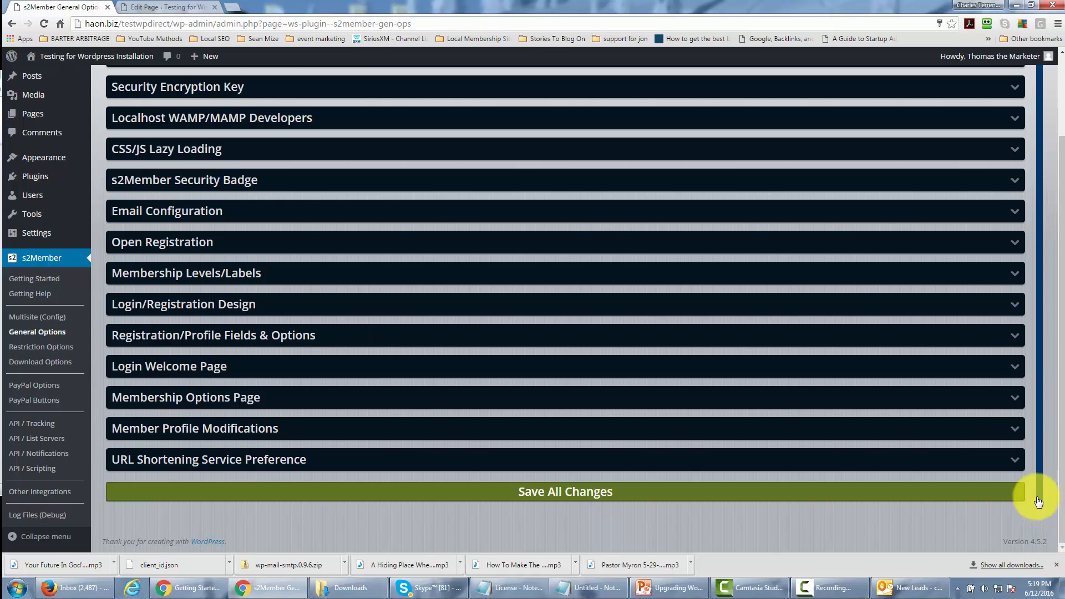
- Review the Member Profile Modifications section, including the profile redirect setting and shortcode, and collapse it
click(1015, 431)
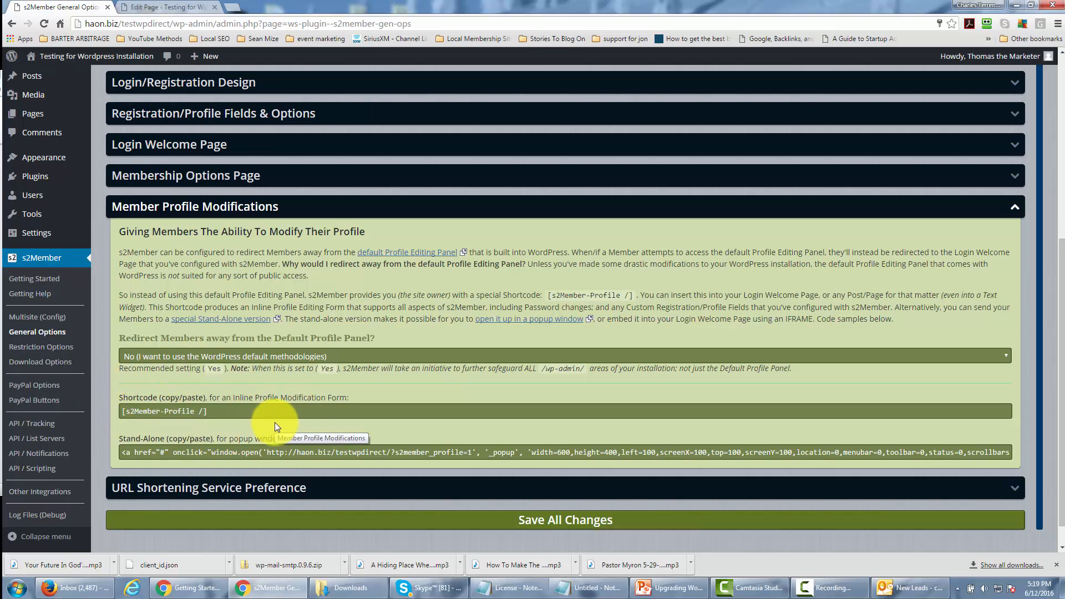
click(1013, 207)
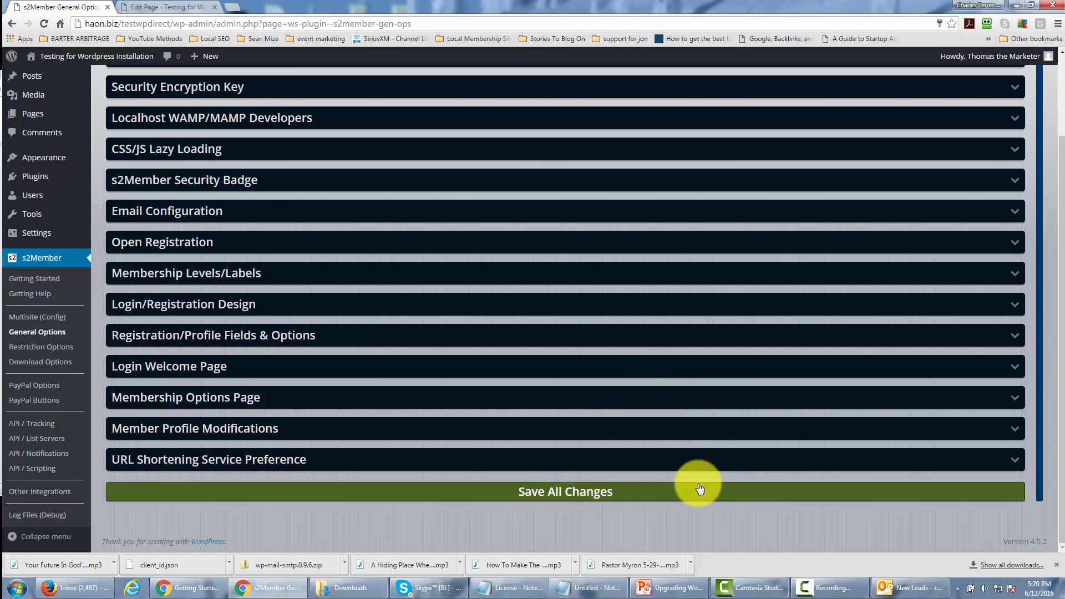
- Review the URL Shortening Service Preference choices, keep tinyurl.com (free; no API key), and save all General Options changes
click(699, 460)
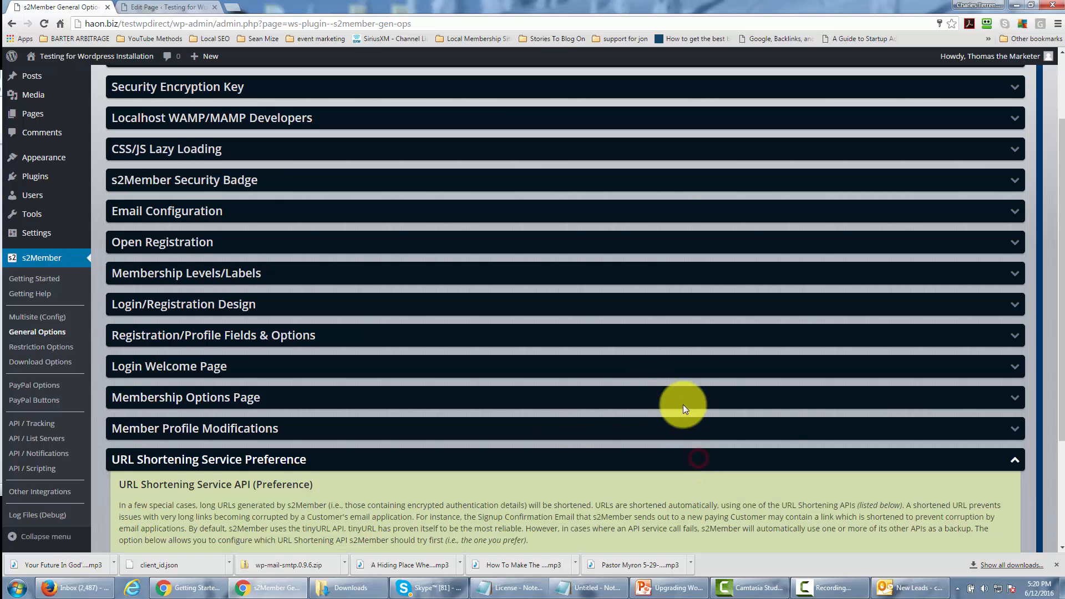
scroll(672, 388, down, 3)
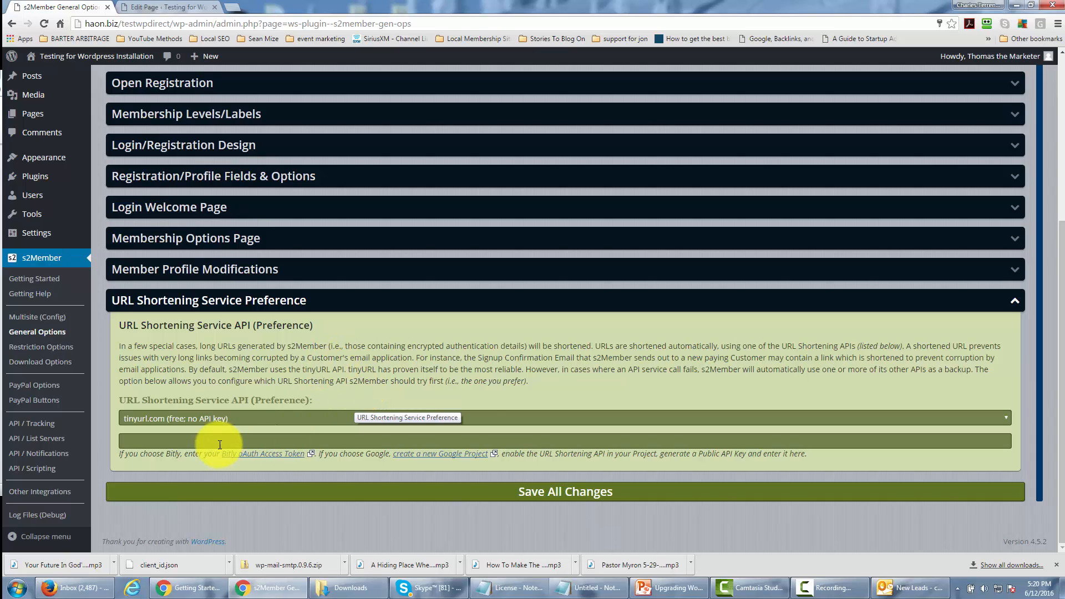
click(623, 418)
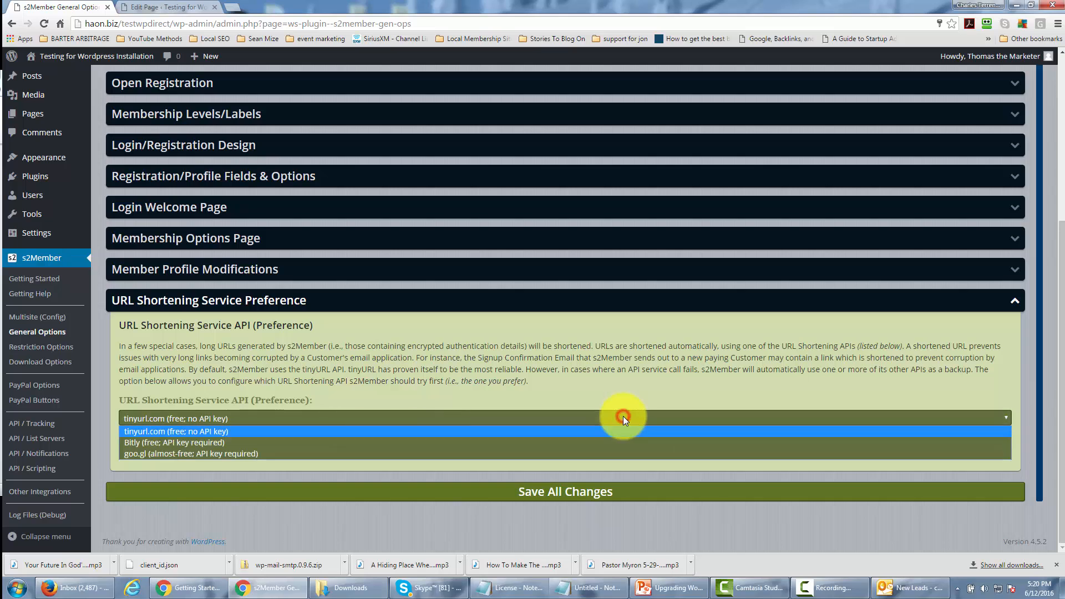
click(279, 405)
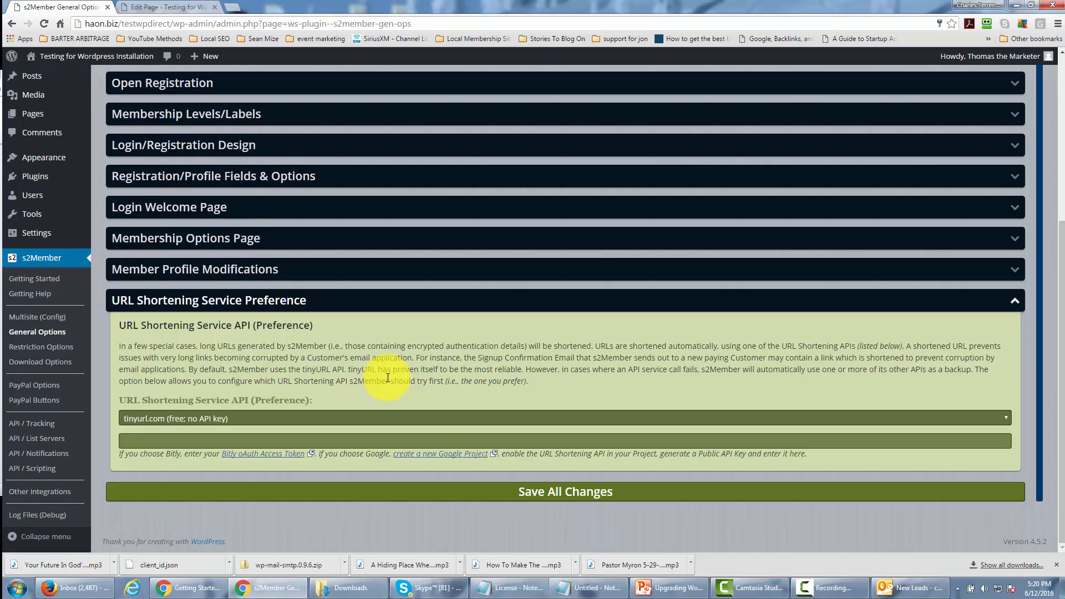
click(551, 495)
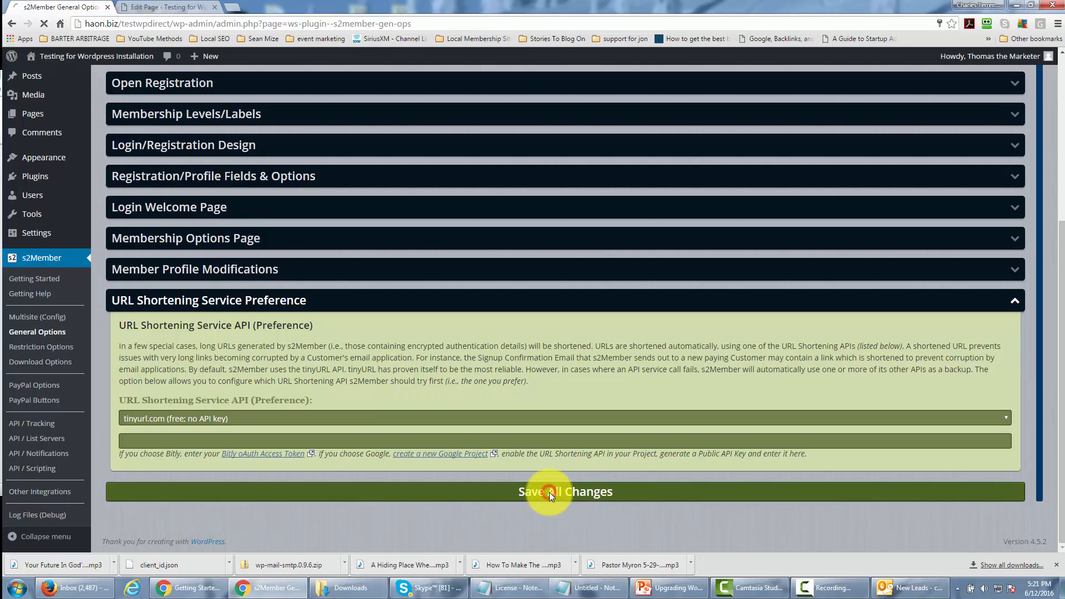